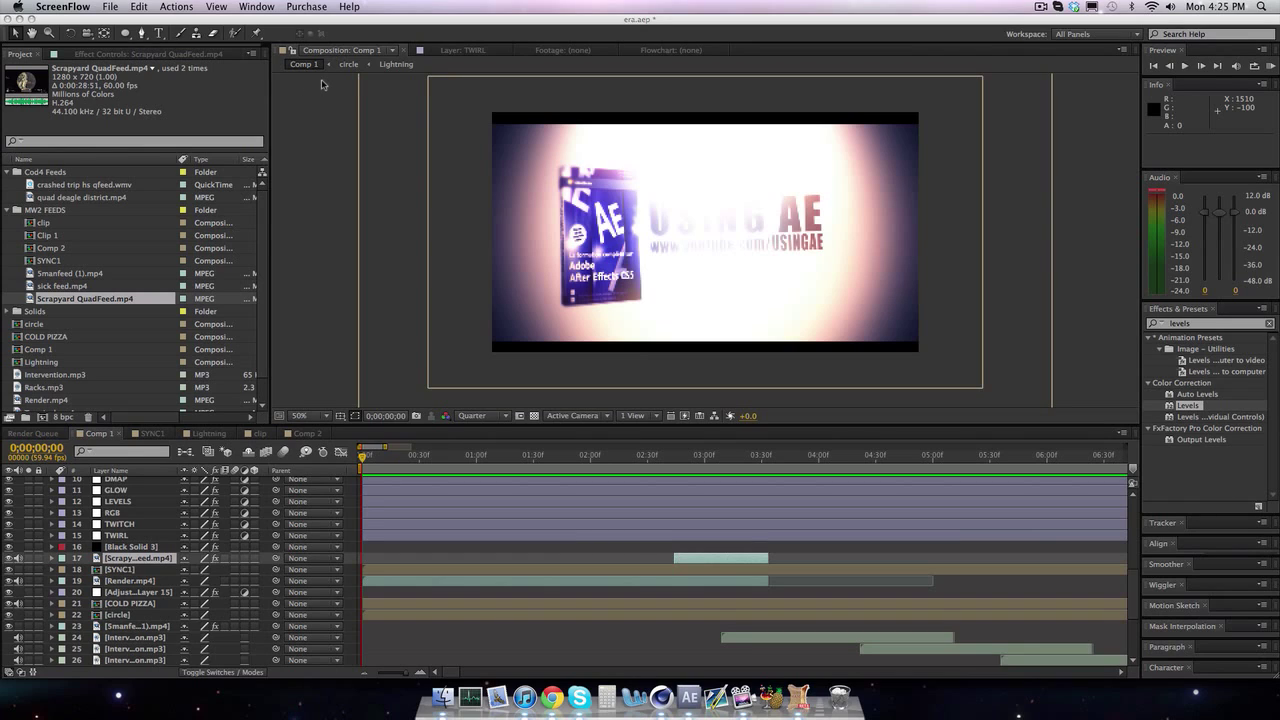
RAM preview Comp 1 and play its circular scope transition from about 0;00;02;45.
left_click(1271, 66)
left_click(1270, 65)
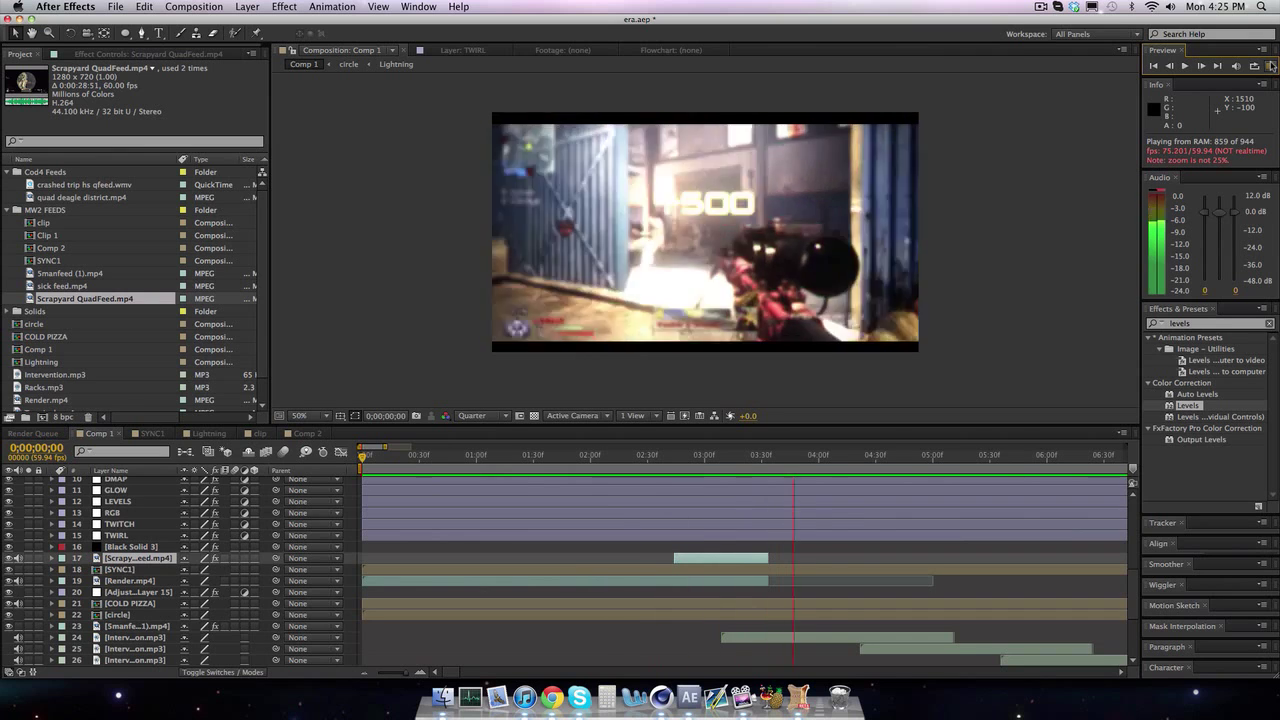
left_click(1270, 65)
left_click(676, 458)
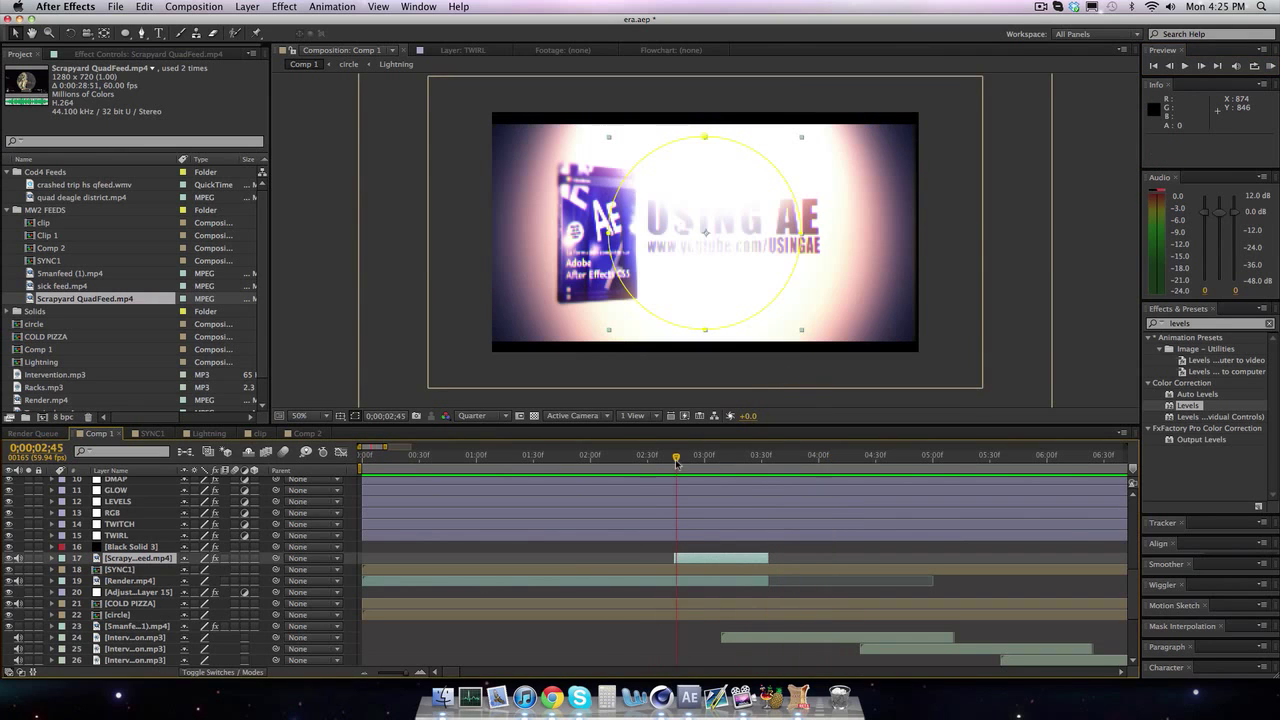
key("space")
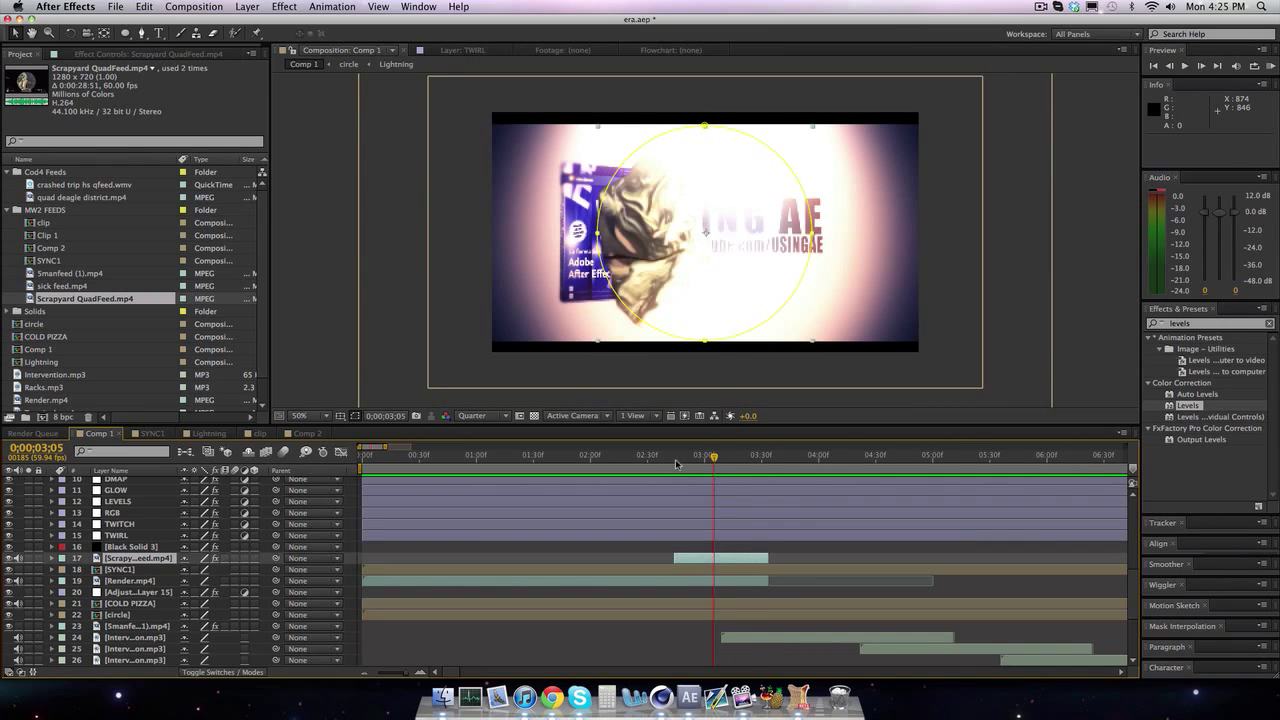
Replay the scope transition in Comp 1 up to about 0;00;03;08 to examine the scope image over the intro.
left_click(306, 436)
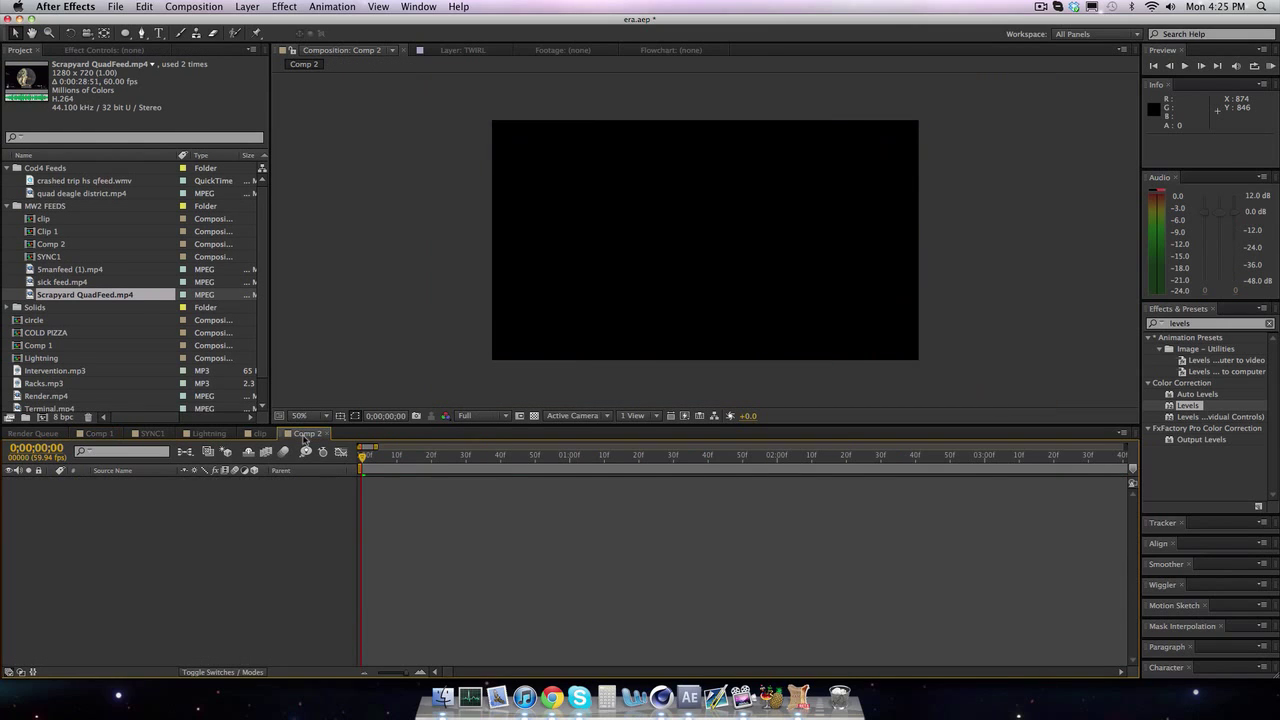
left_click(104, 434)
left_click(692, 459)
left_click_drag(692, 459, 700, 459)
key("space")
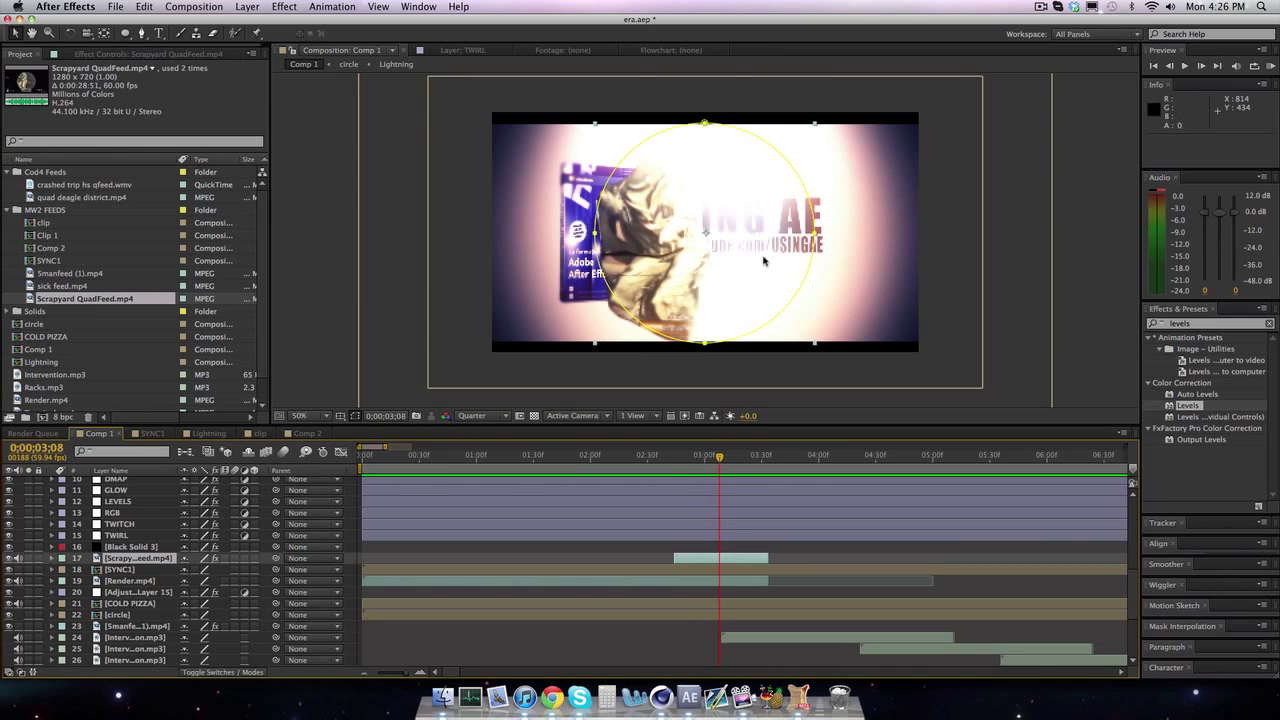
Add Scrapyard QuadFeed.mp4 to the Comp 2 timeline and slide its layer to find the scoped kill frame.
left_click(305, 433)
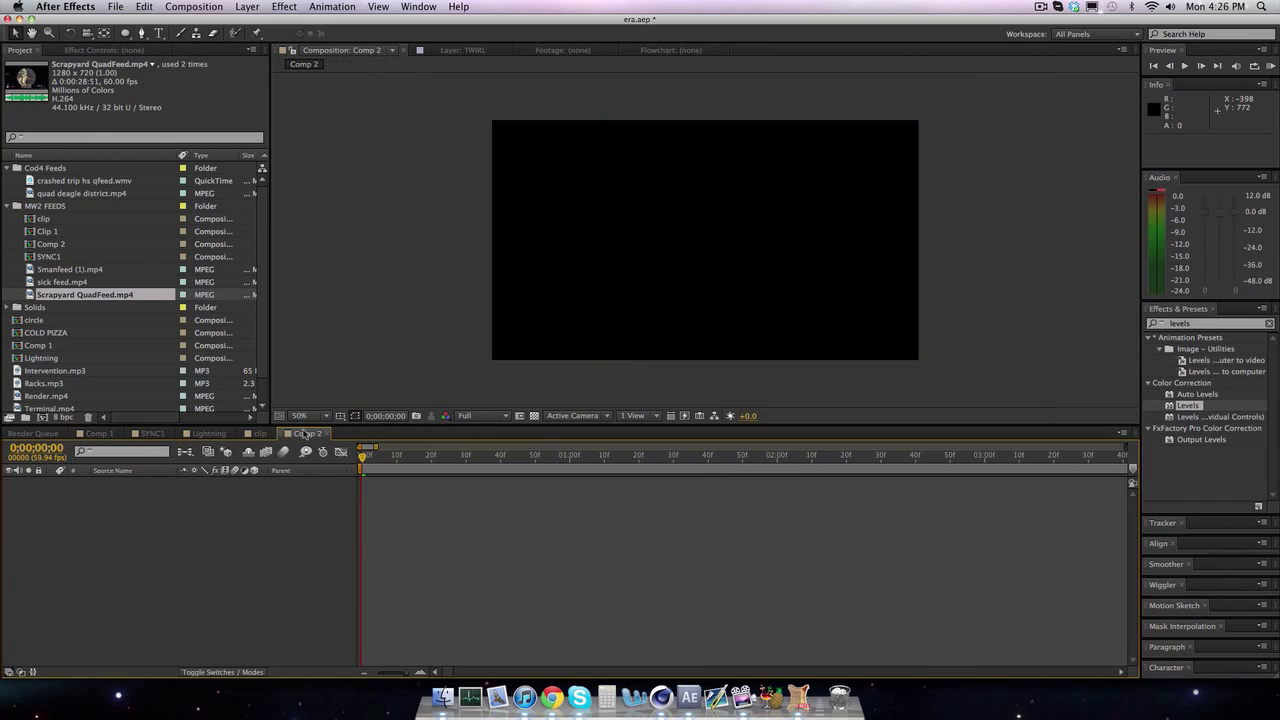
left_click_drag(122, 296, 157, 489)
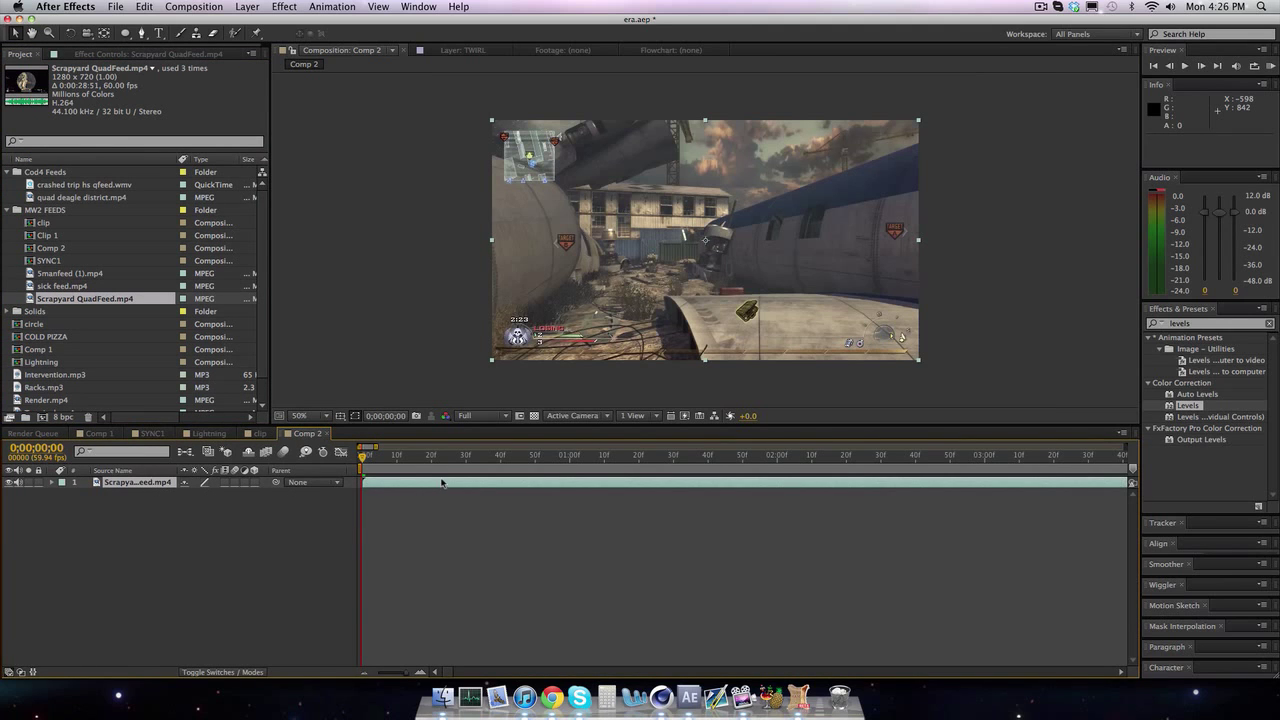
left_click_drag(464, 460, 810, 460)
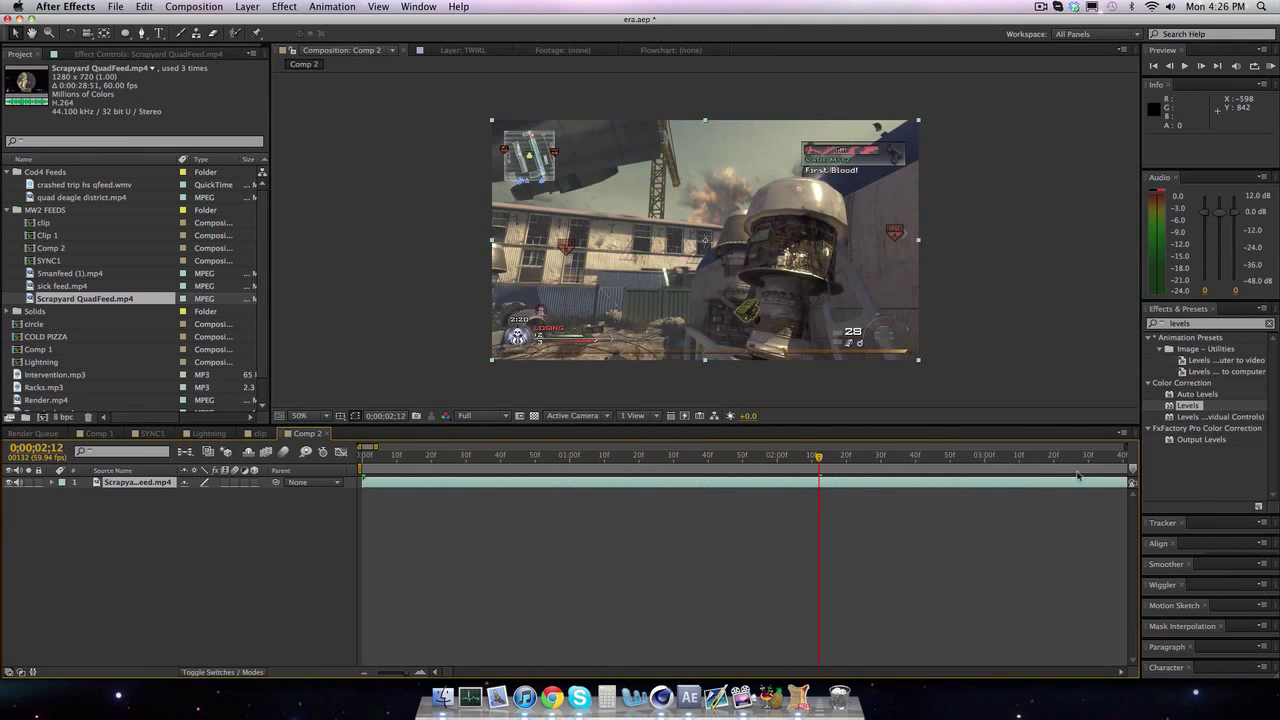
left_click_drag(1097, 484, 500, 456)
left_click_drag(397, 460, 371, 489)
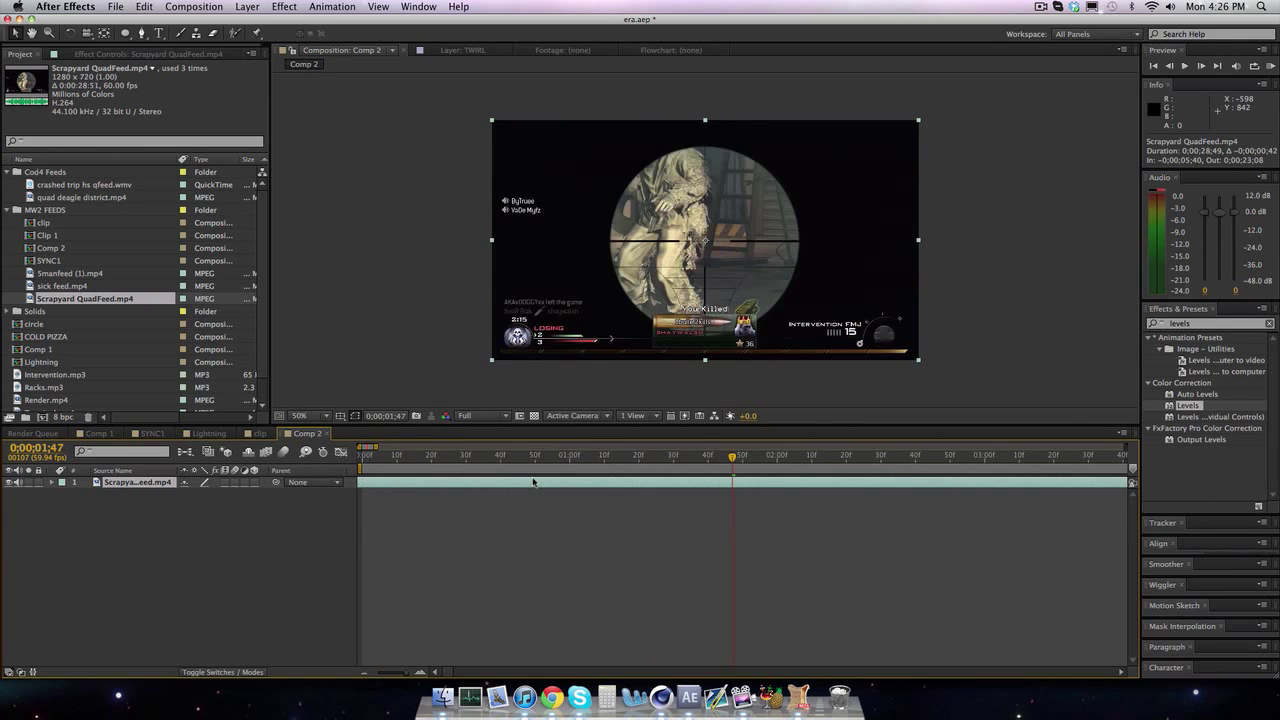
key("space")
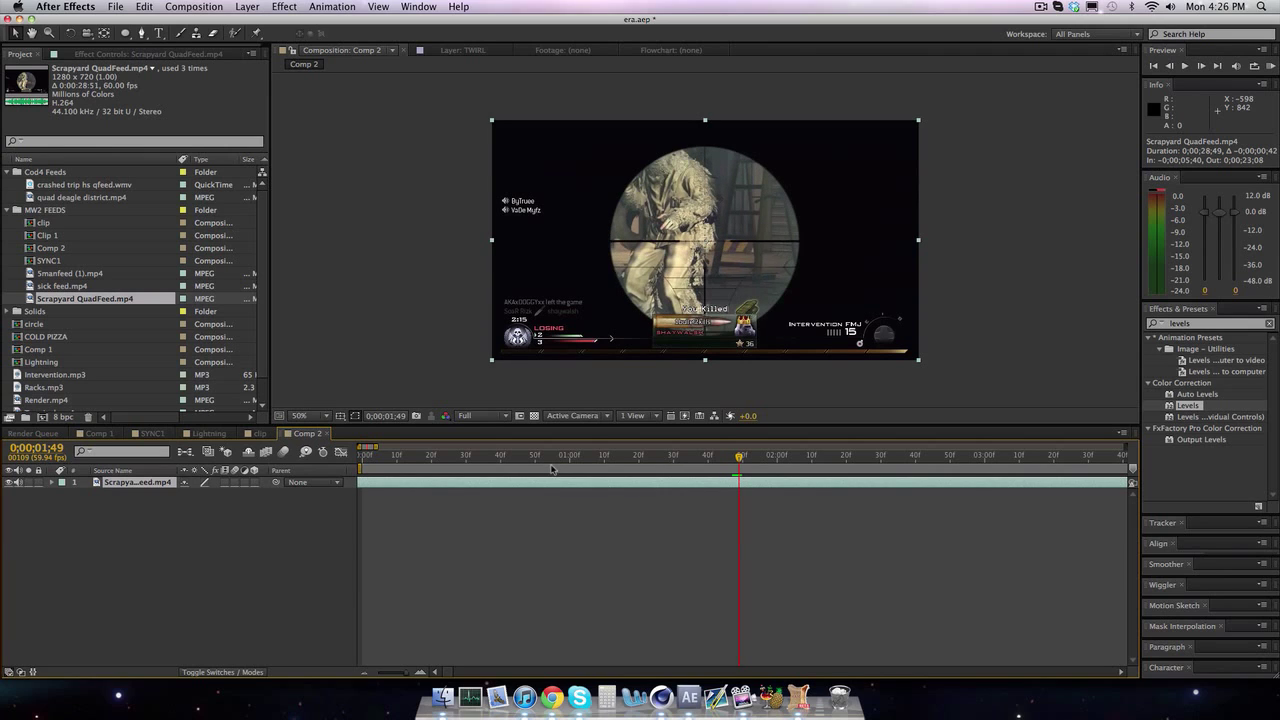
Split the clip at the scoped kill frame, keeping only the later part, and move that part to the timeline start.
key("ctrl+shift+d")
left_click(592, 497)
key("Delete")
left_click_drag(770, 487, 390, 465)
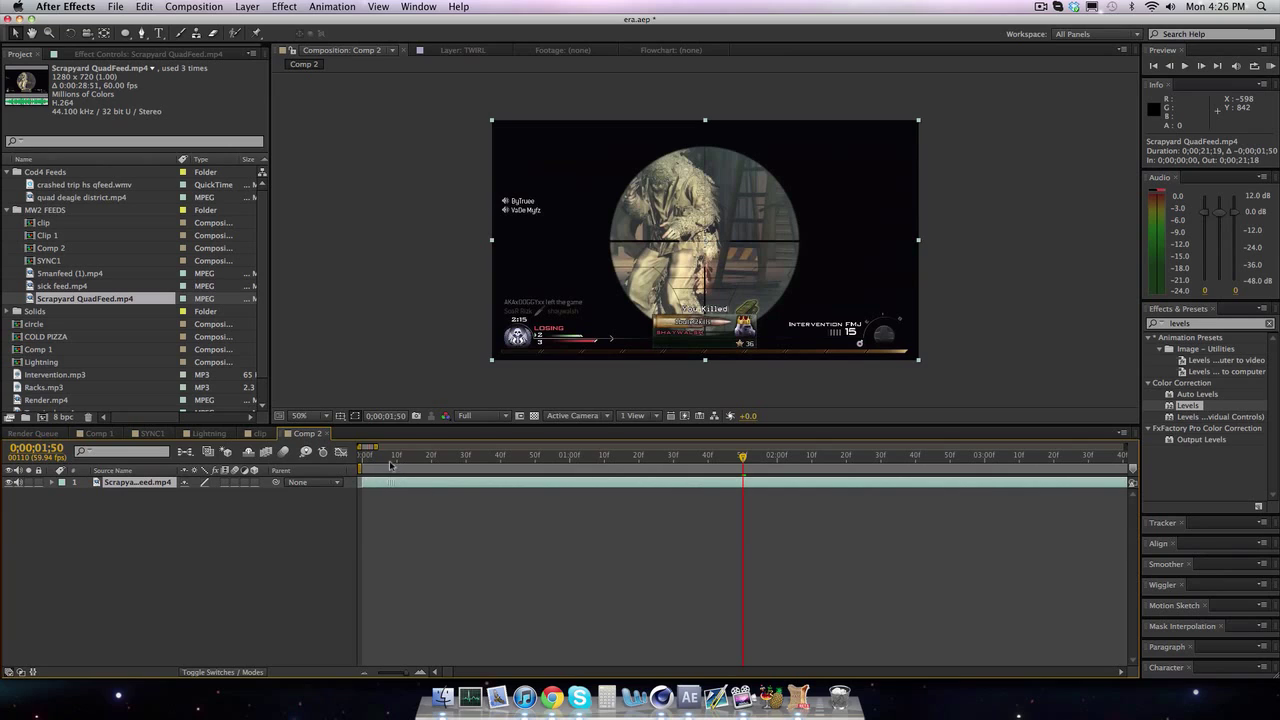
key("Home")
Freeze the clip on its scoped frame at 0;00;00;00 with Freeze Frame.
right_click(371, 481)
mouse_move(428, 412)
mouse_move(480, 321)
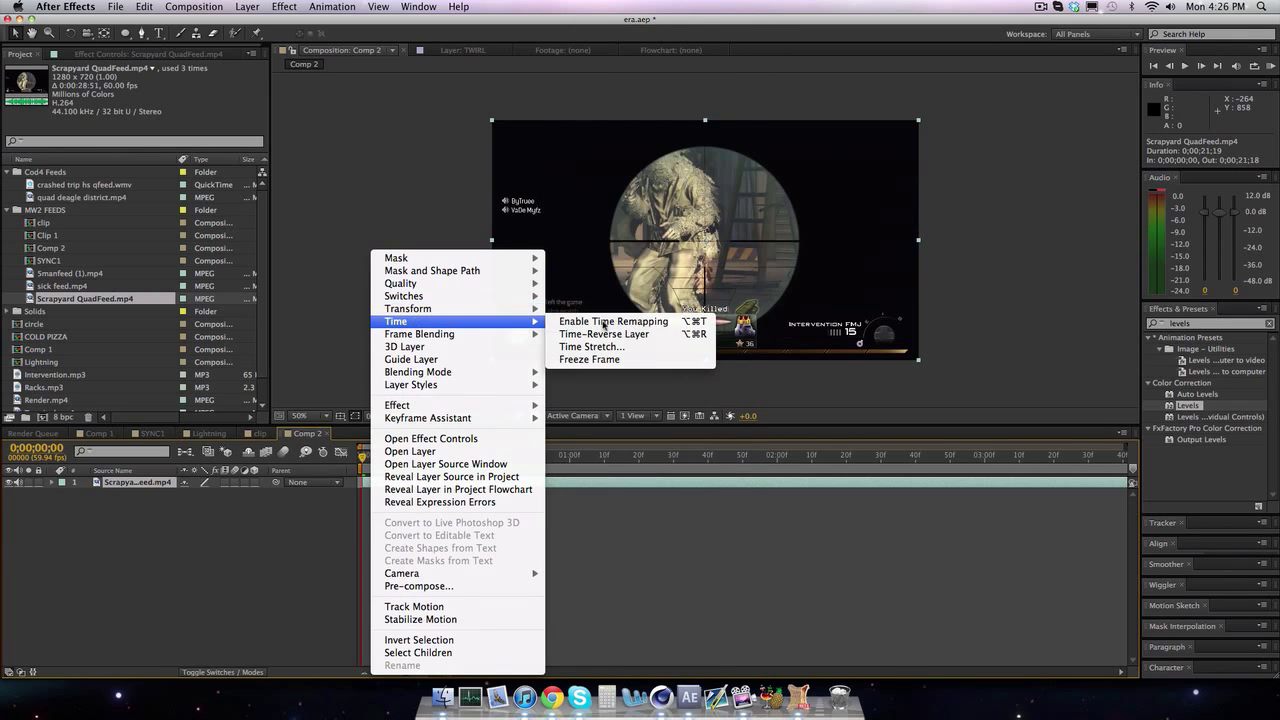
left_click(621, 359)
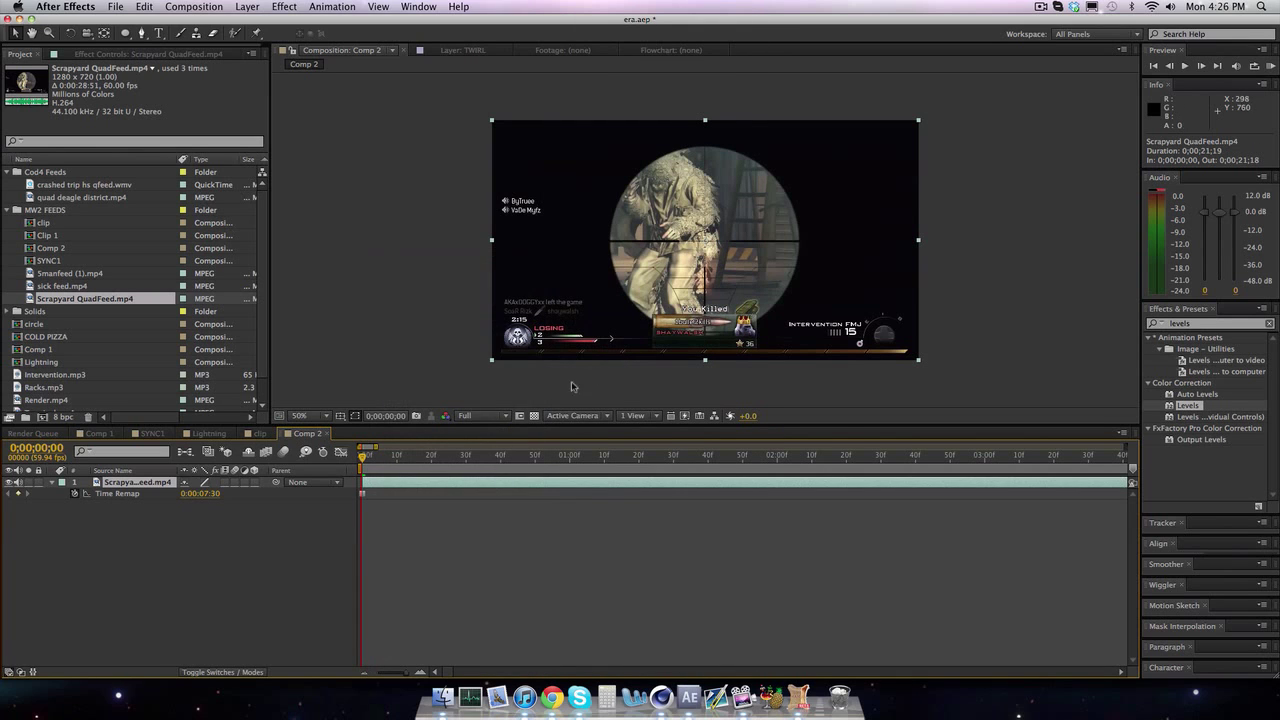
Add a second copy of Scrapyard QuadFeed.mp4 above the frozen layer and slide it earlier around 0;00;01;00.
left_click_drag(82, 299, 152, 476)
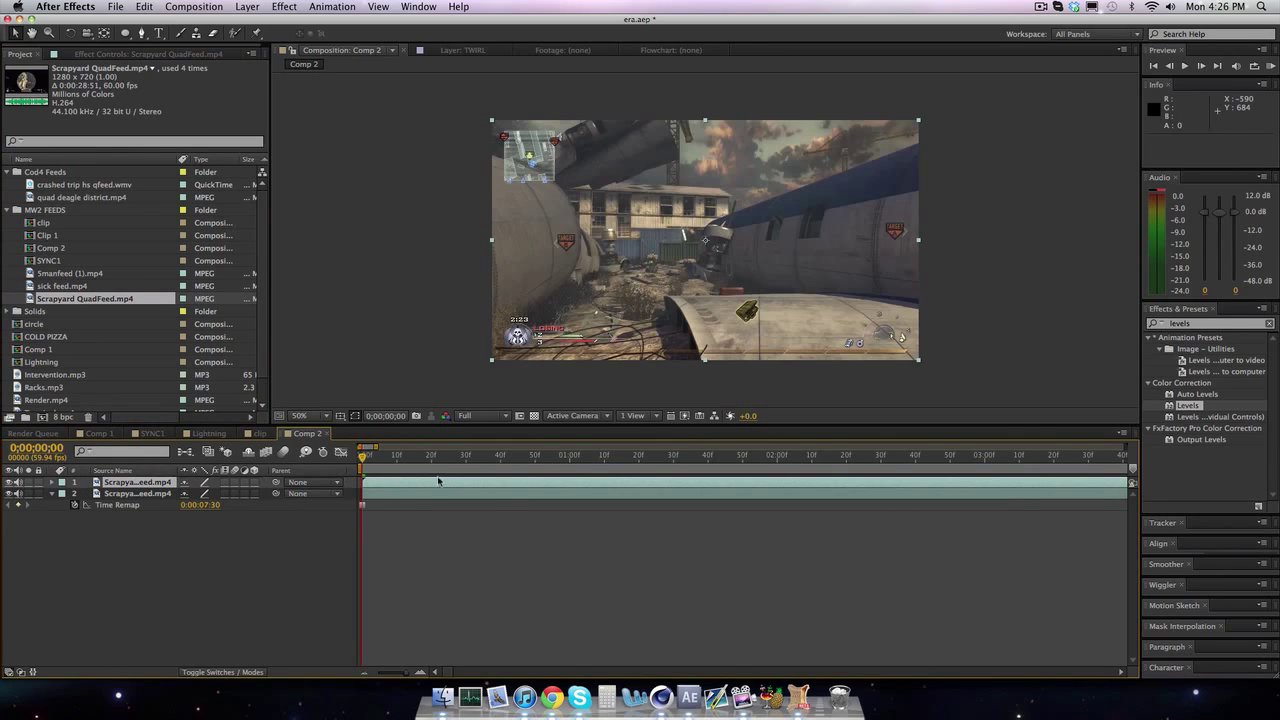
left_click(571, 456)
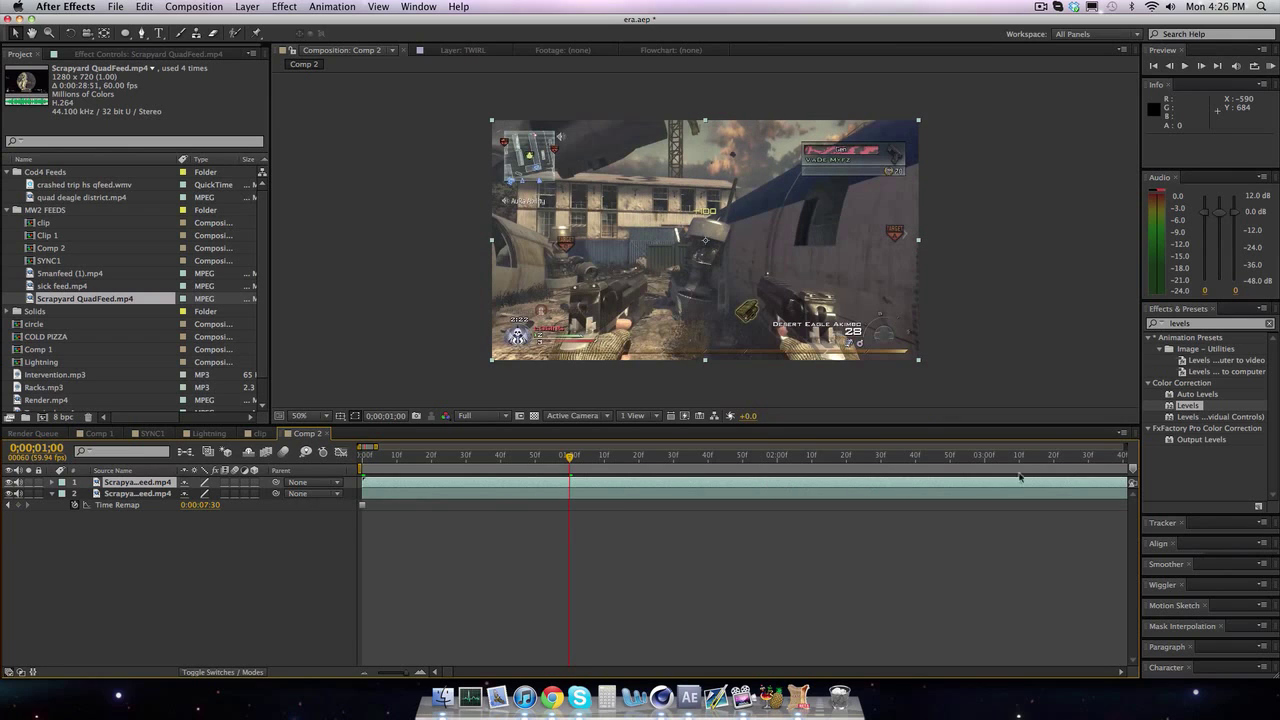
left_click_drag(1095, 483, 413, 482)
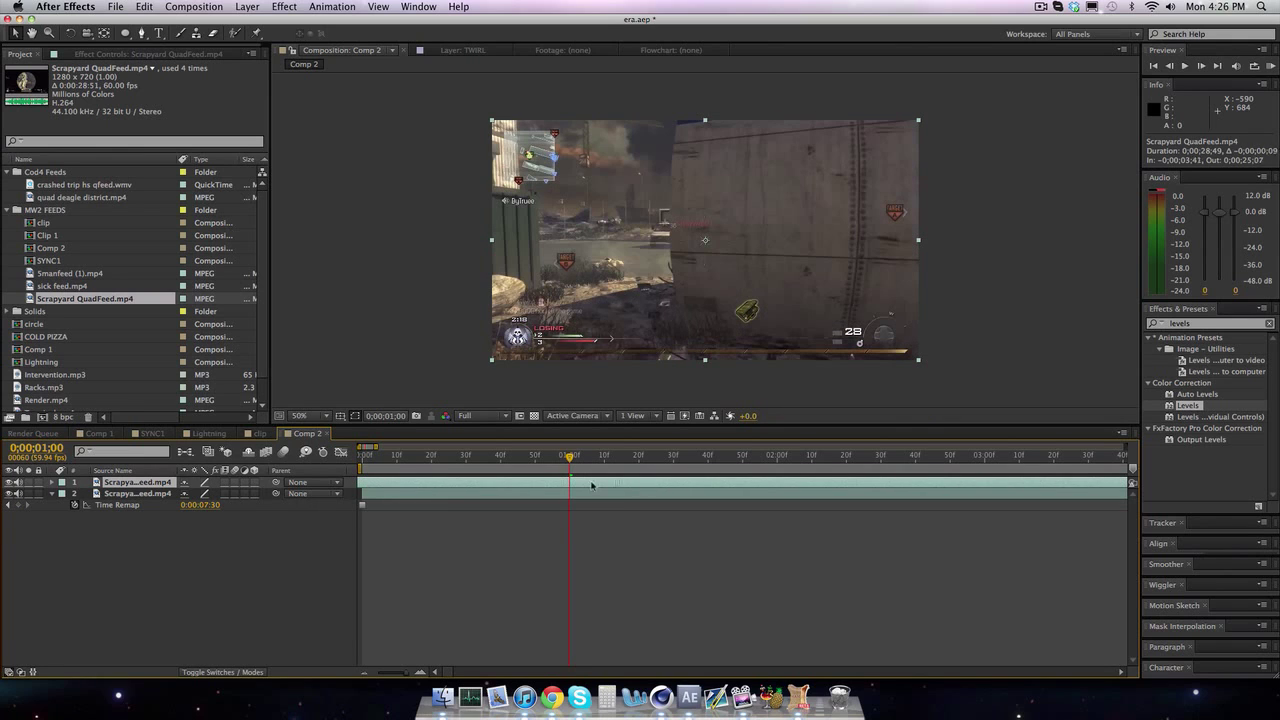
Align the upper clip's scoped frame with 0;00;01;00, split it there and delete the part before the split.
left_click_drag(575, 483, 616, 495)
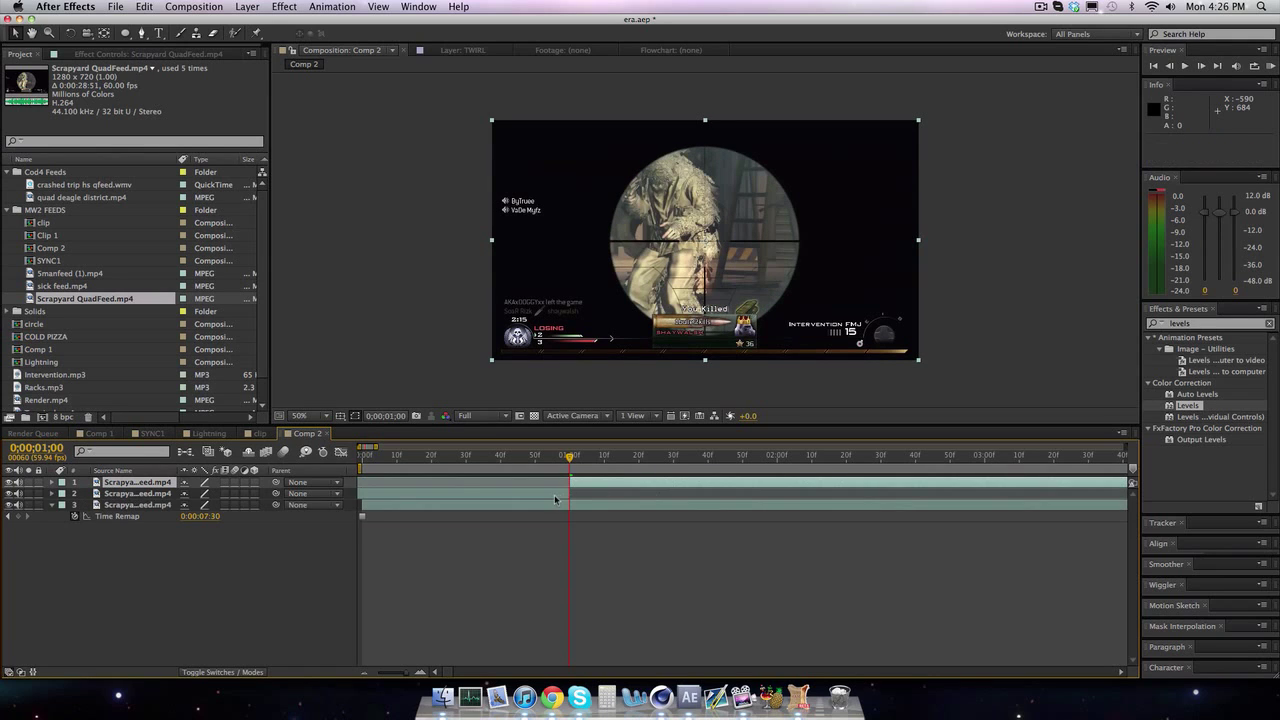
left_click(556, 499)
key("Page_Up")
key("Page_Down")
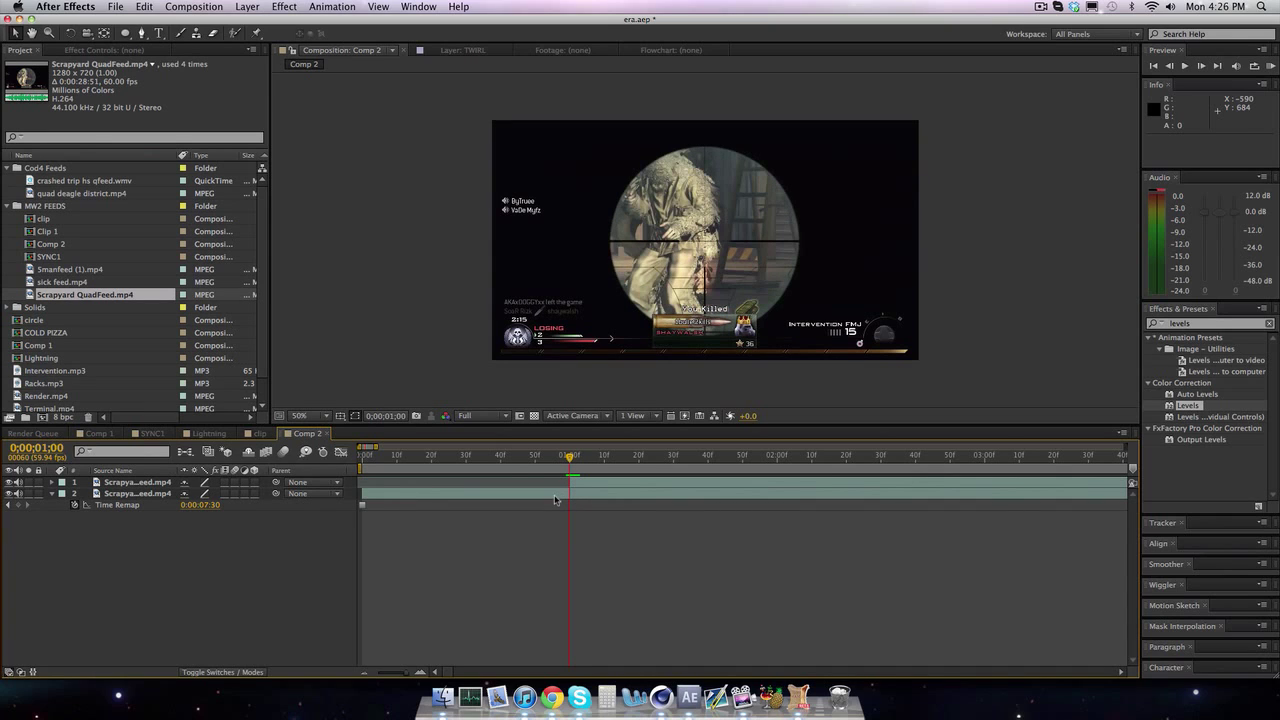
Scrub through the start of Comp 2 to check the frozen frame.
key("Home")
left_click_drag(393, 457, 500, 456)
key("Home")
Select the frozen lower clip layer and activate the Ellipse tool for masking.
left_click(408, 494)
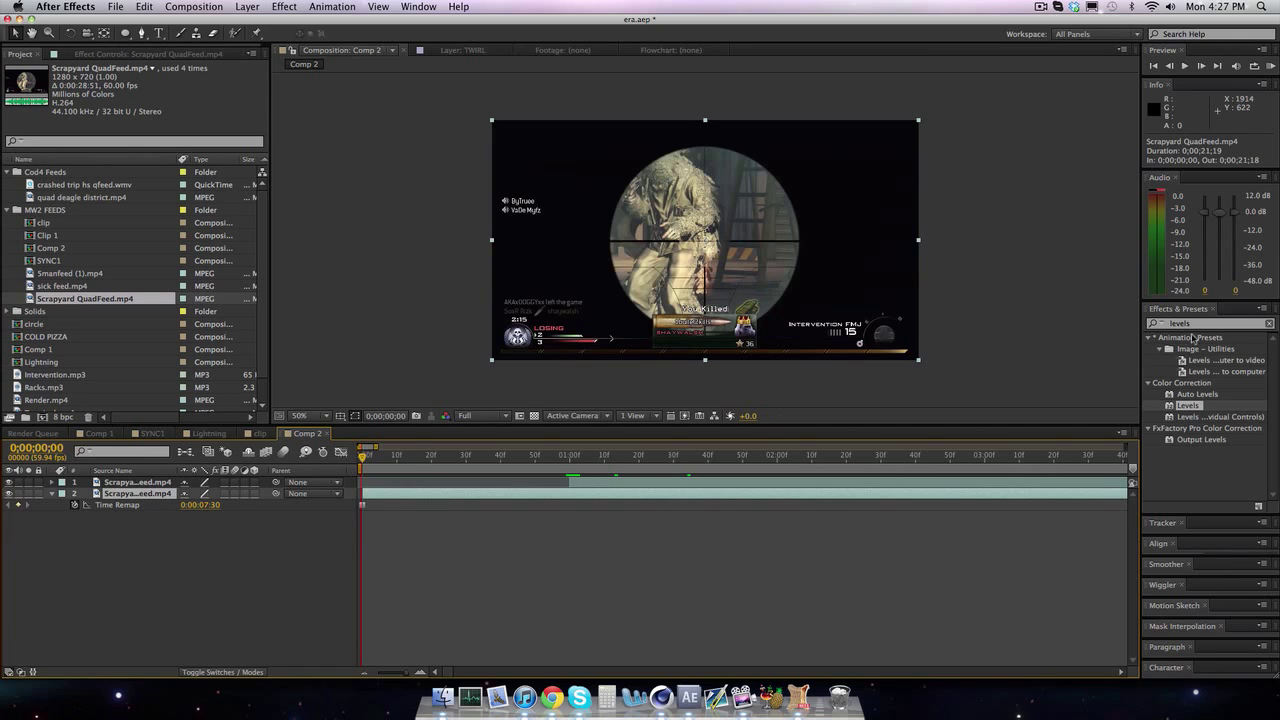
left_click(1150, 323)
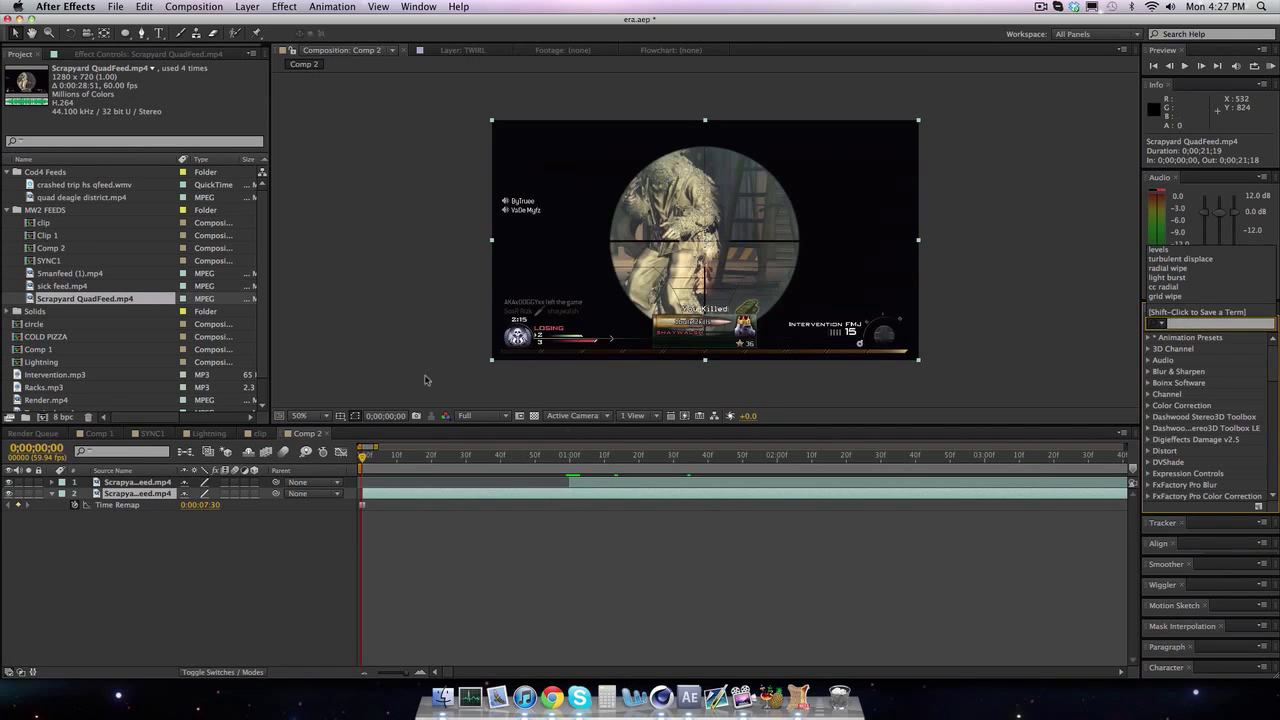
left_click(137, 494)
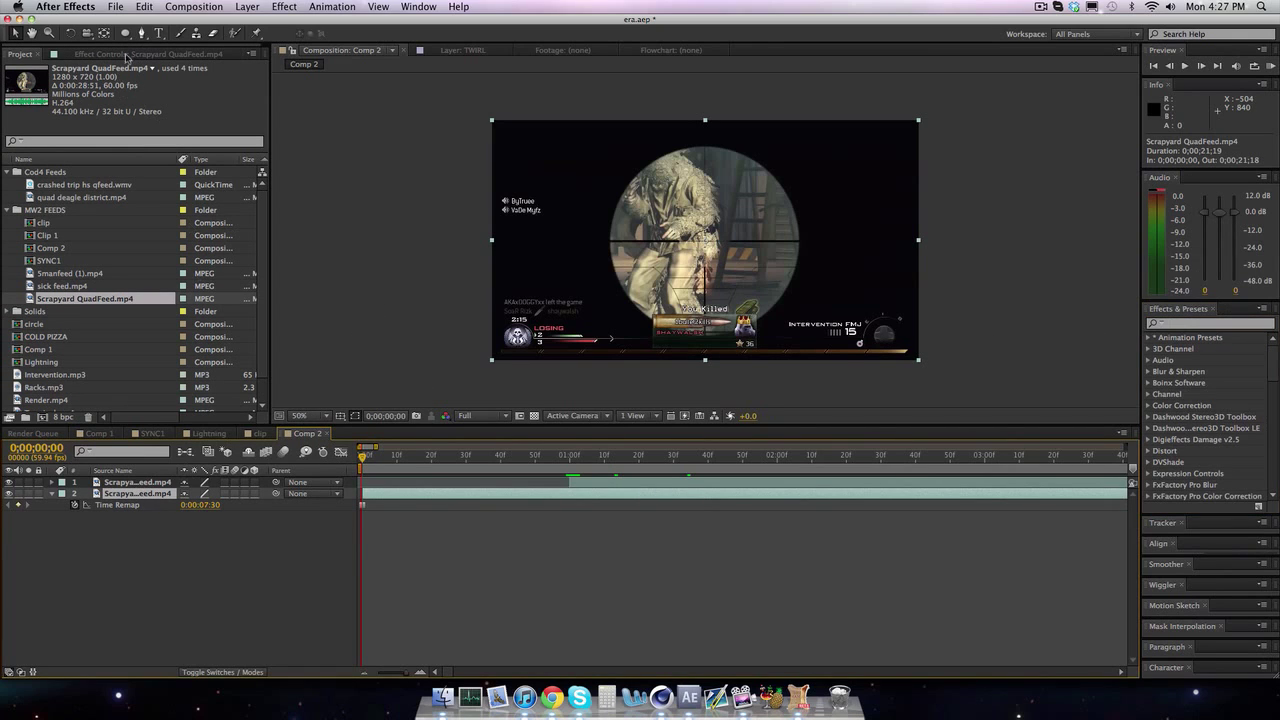
left_click_drag(130, 32, 170, 62)
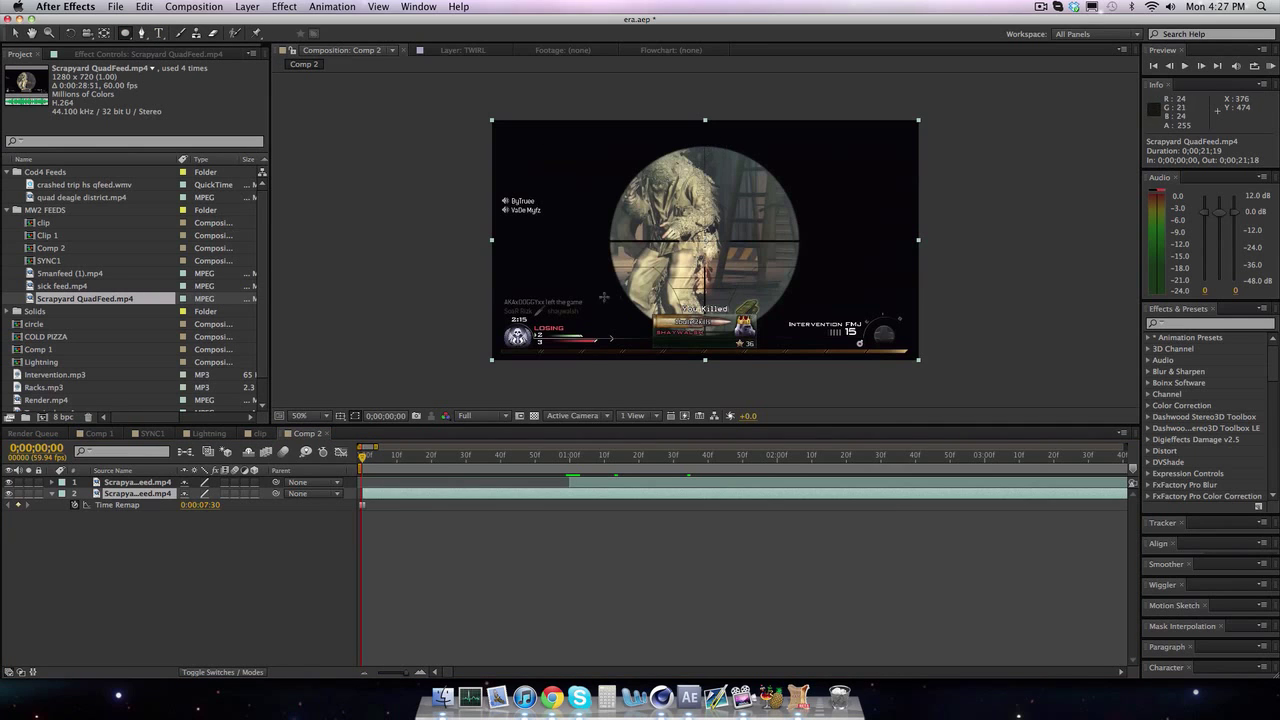
key("period")
key("comma")
Try an elliptical mask sized to the scope on the frozen layer and delete it.
left_click_drag(705, 147, 896, 338)
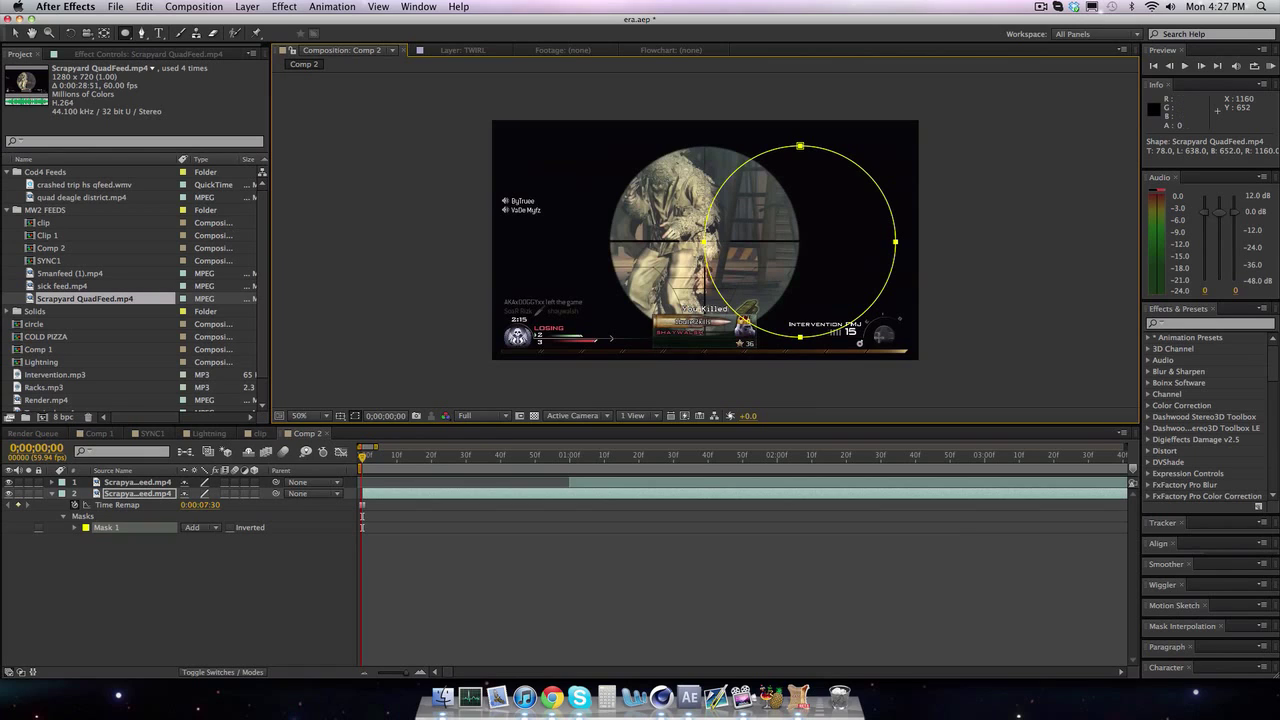
left_click_drag(878, 338, 878, 338)
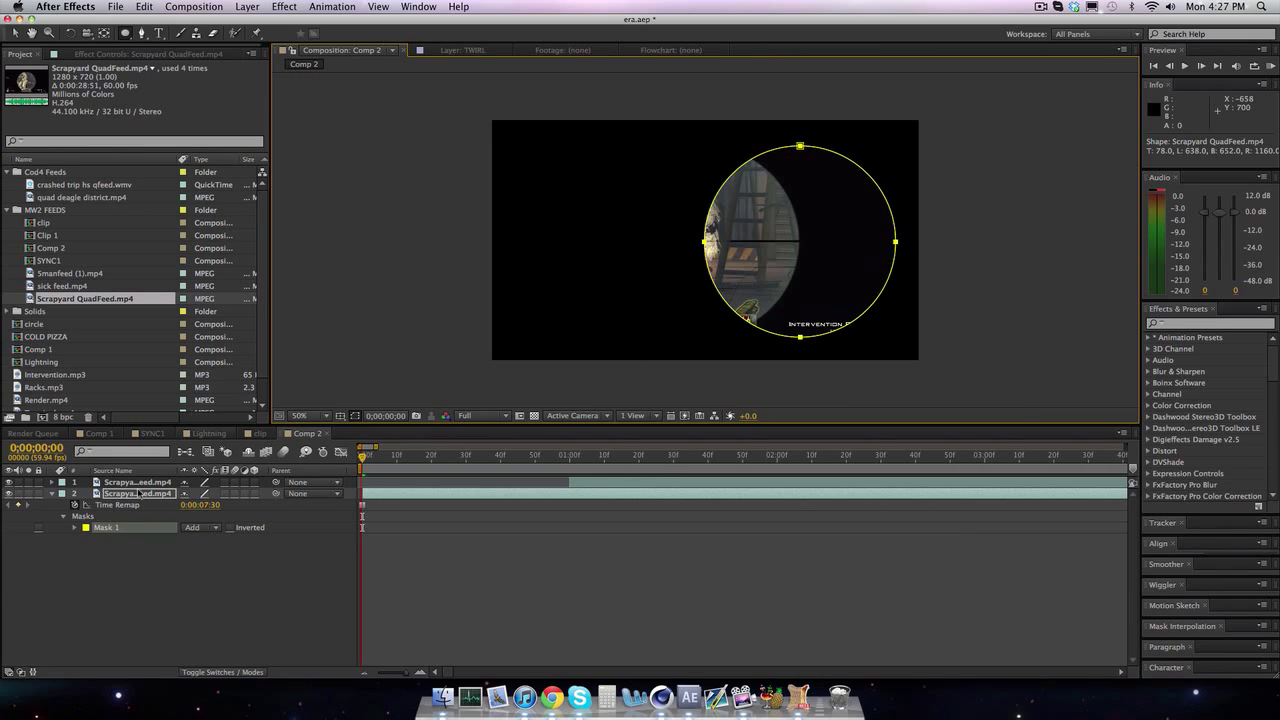
left_click(119, 527)
key("Delete")
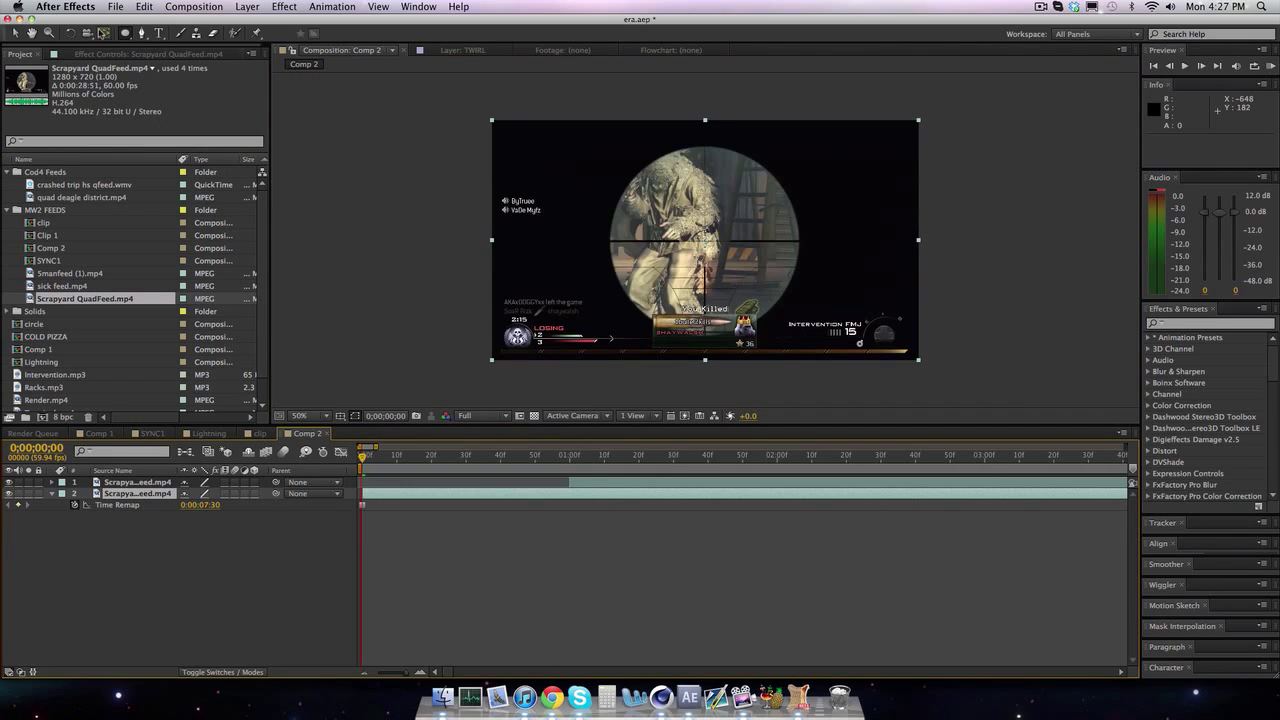
Draw a circular mask about 570 px across on the frozen layer and move it to fit around the scope.
left_click(705, 147)
left_click_drag(705, 147, 892, 337)
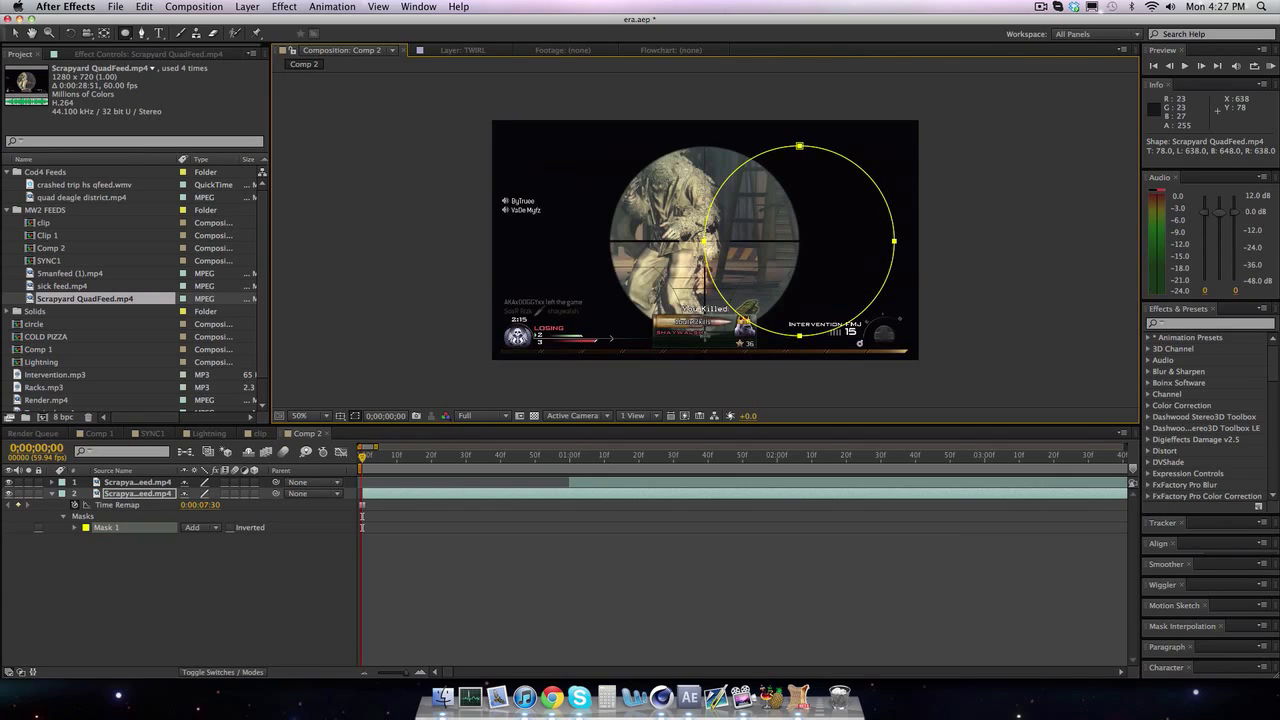
left_click_drag(892, 337, 892, 337)
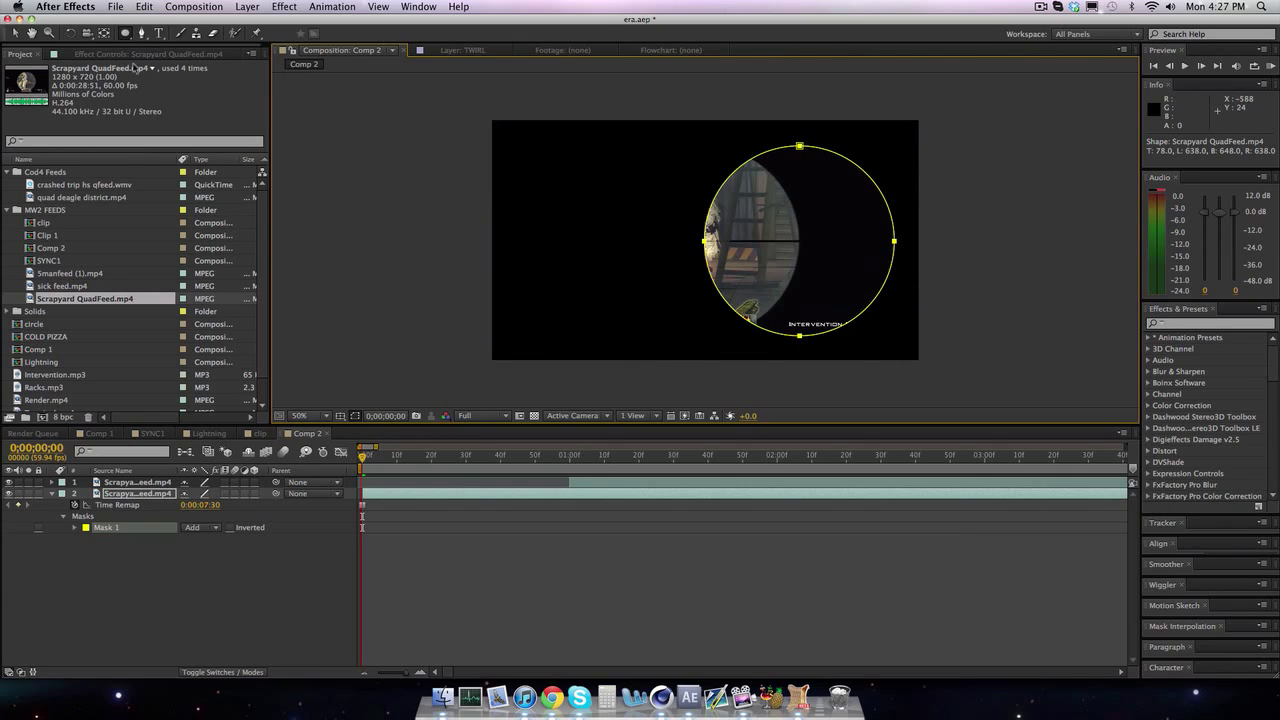
left_click(15, 33)
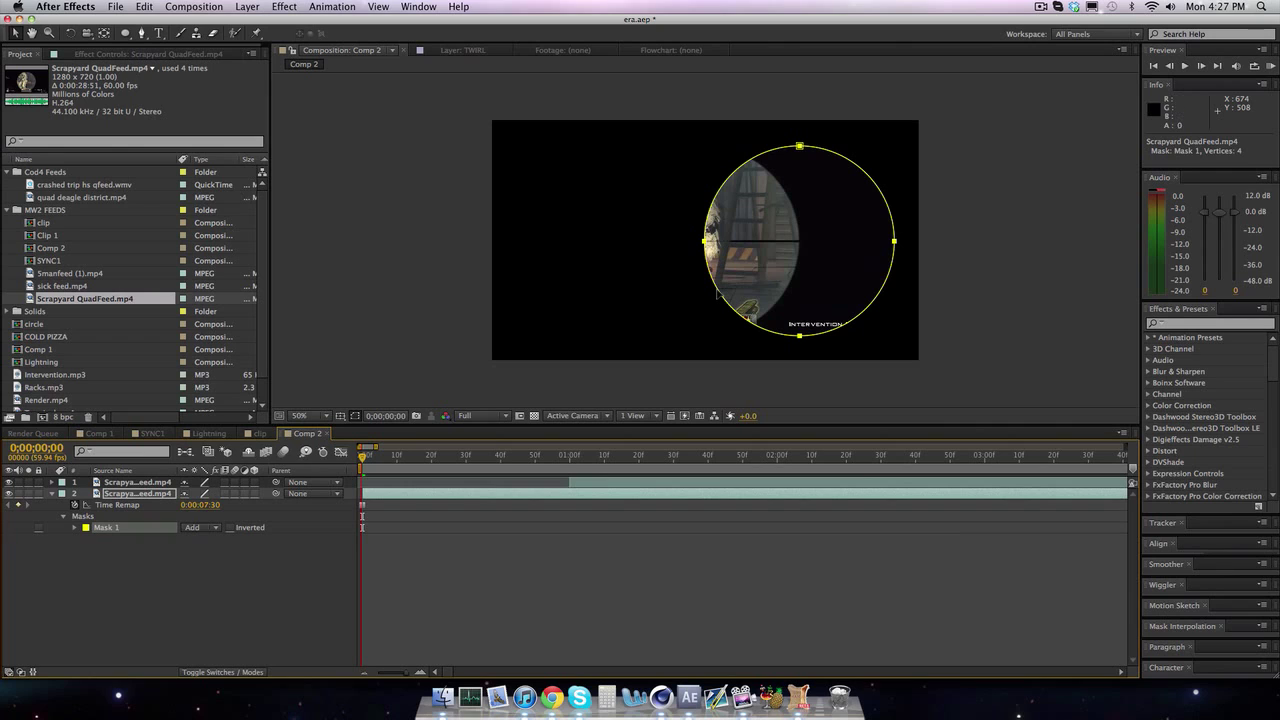
left_click_drag(717, 295, 619, 289)
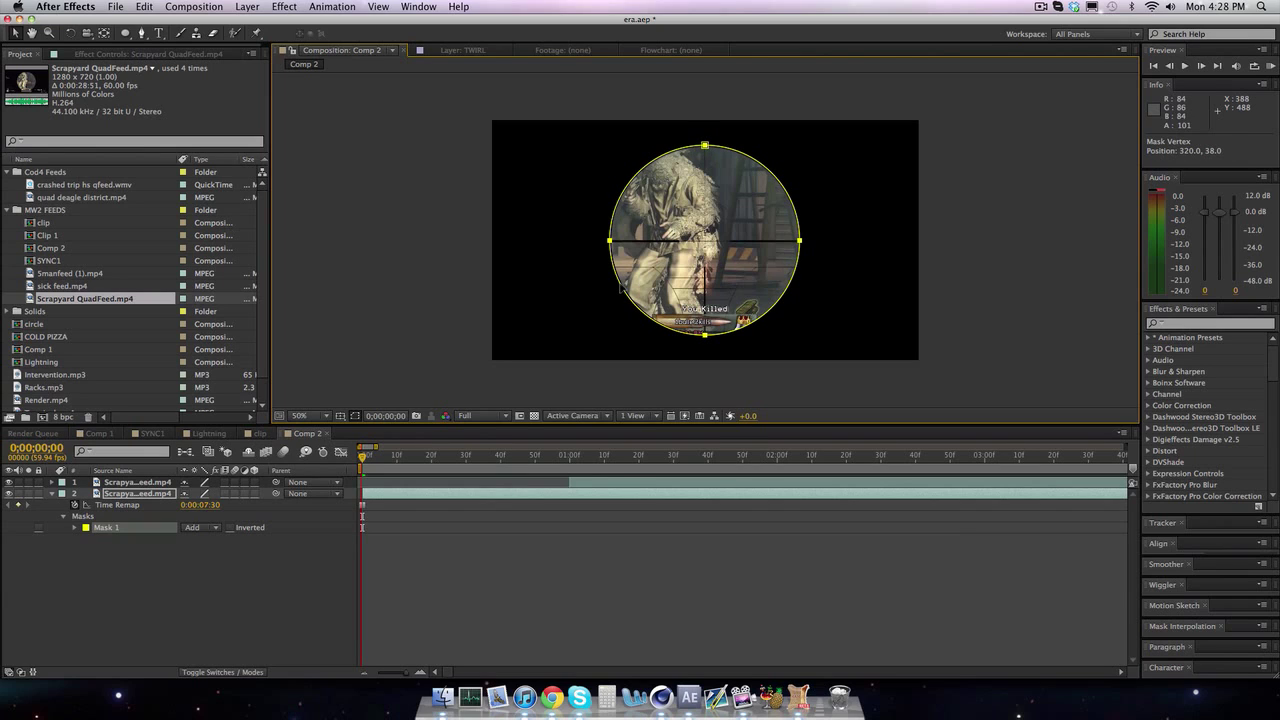
left_click(368, 228)
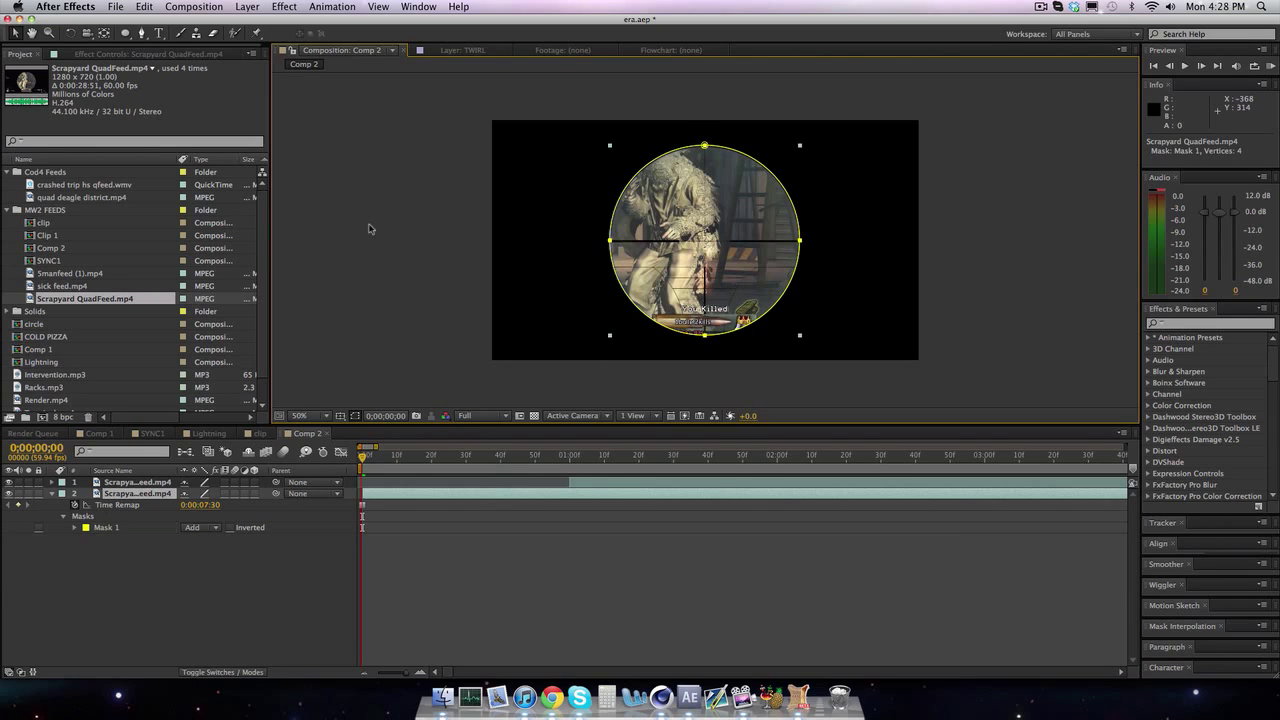
left_click(368, 228)
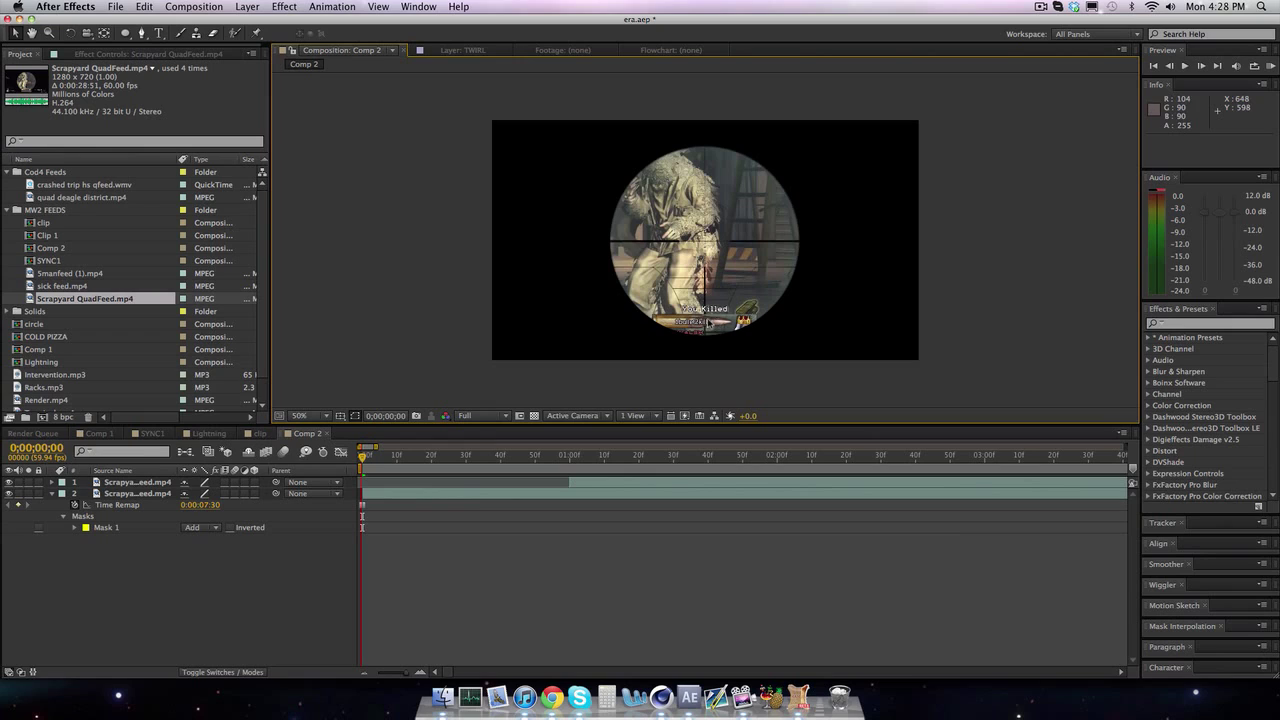
Set the Mask Expansion of the frozen layer's circular mask to -1 pixels.
left_click(148, 494)
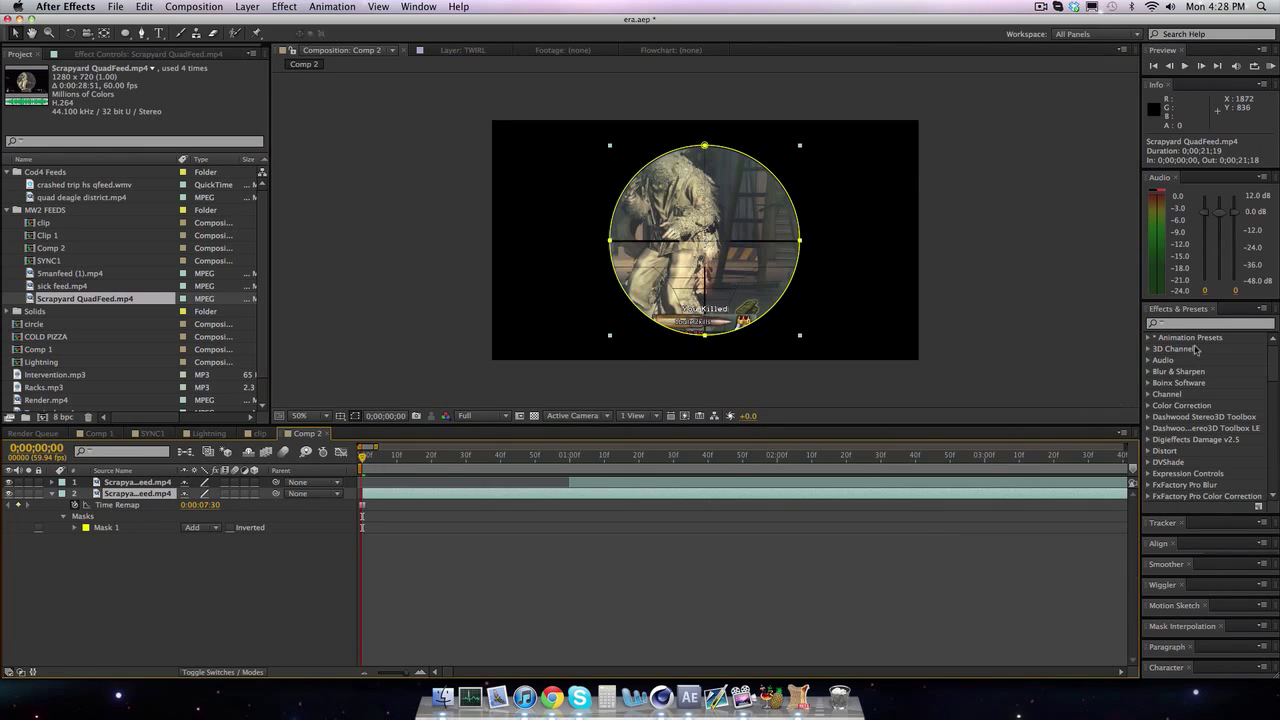
left_click(75, 528)
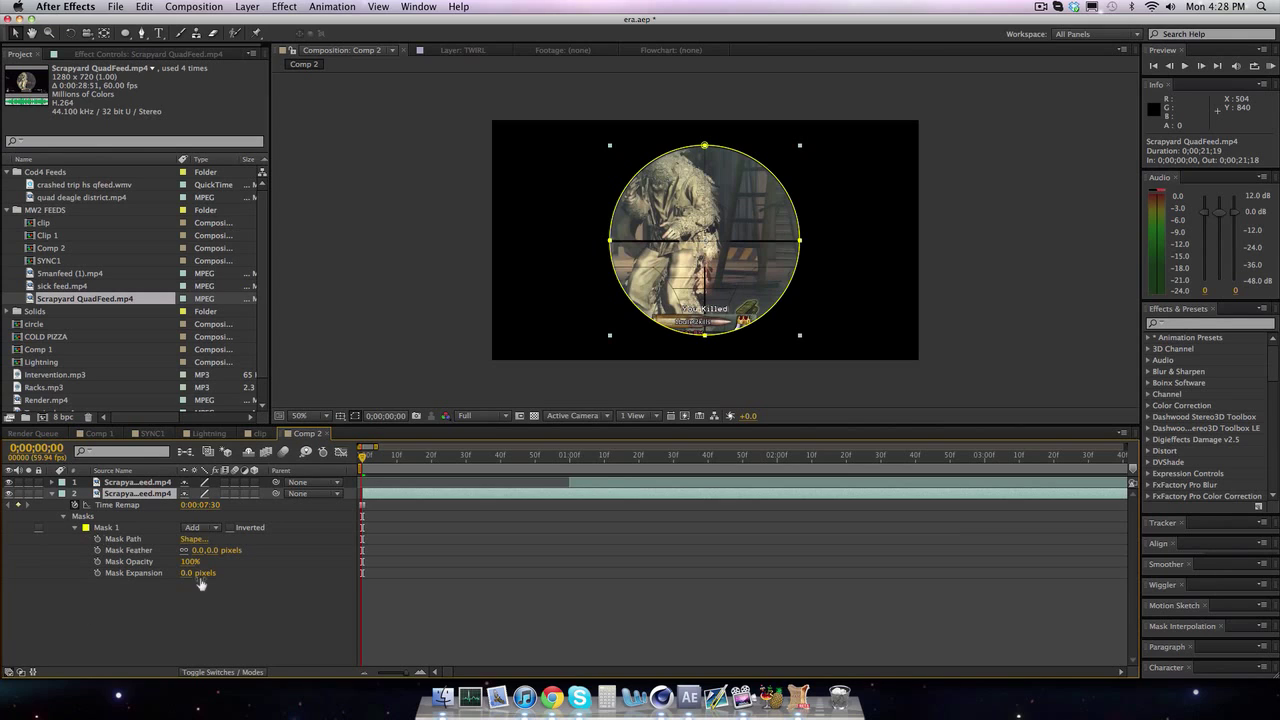
left_click(188, 573)
type("-1")
key("Return")
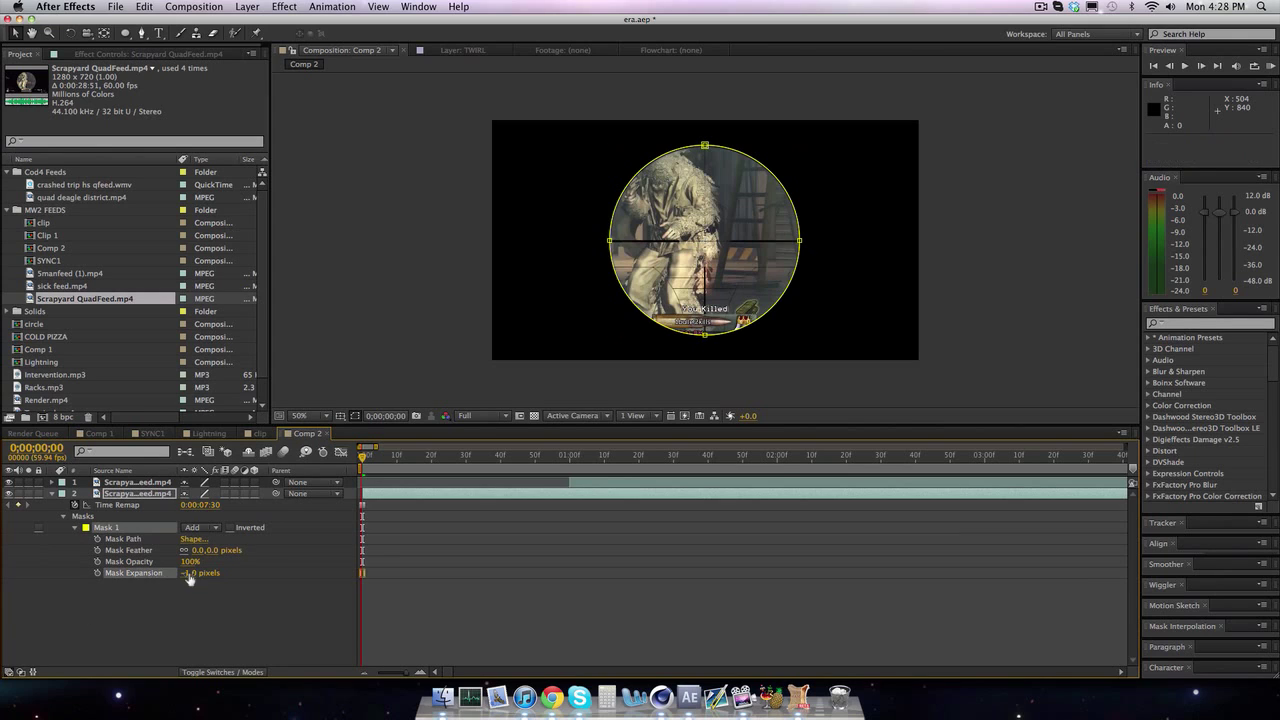
left_click(318, 342)
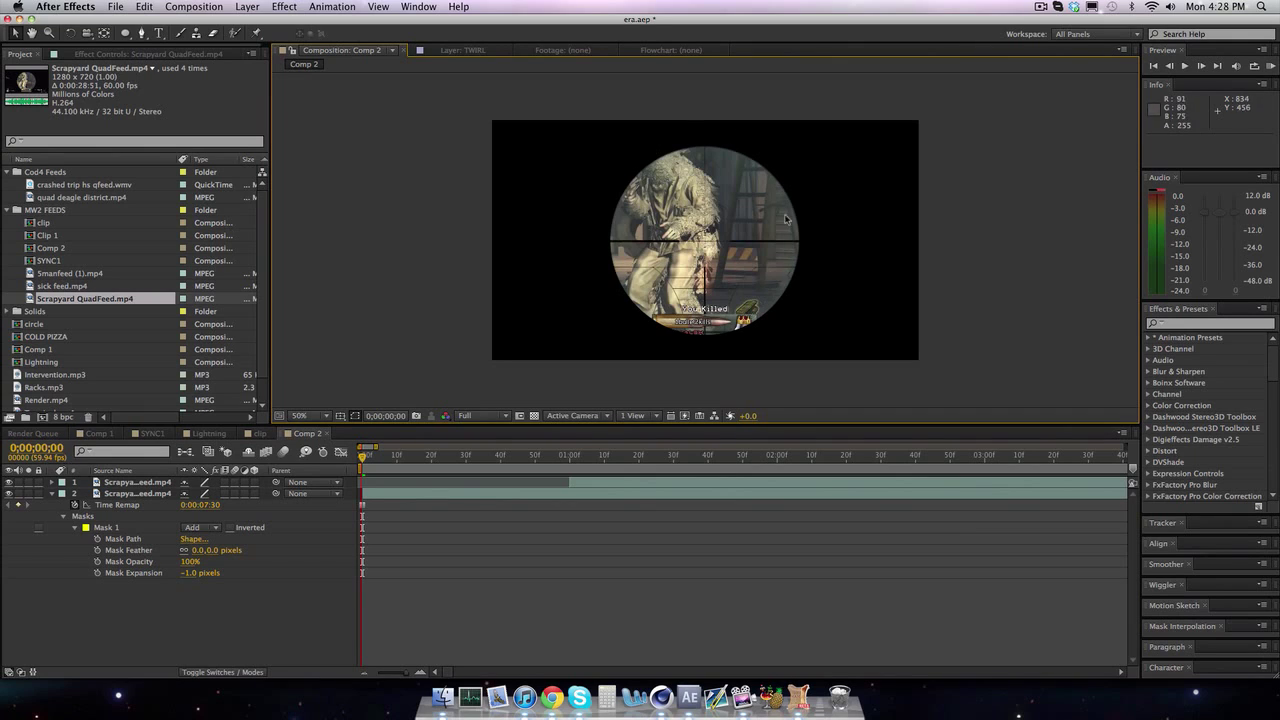
Try quad deagle district.mp4 as a background beneath the masked scope layer and delete it.
left_click(1210, 325)
key("super+s")
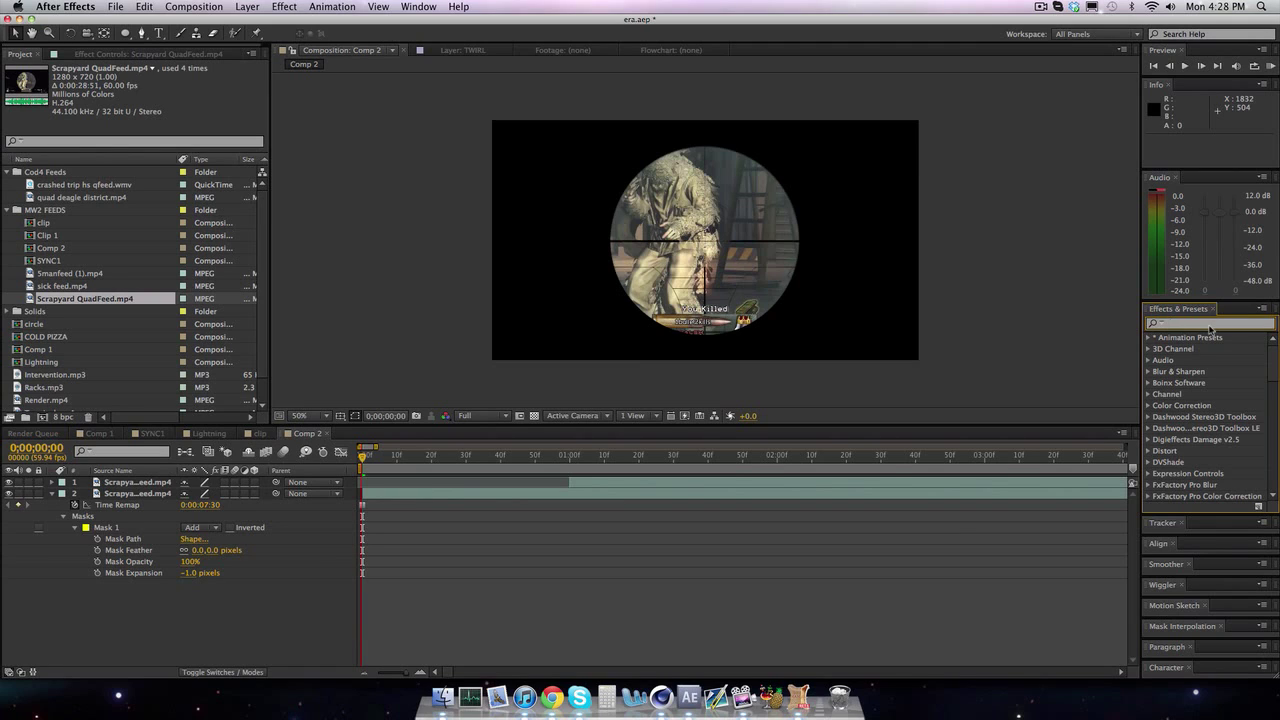
left_click_drag(48, 199, 187, 527)
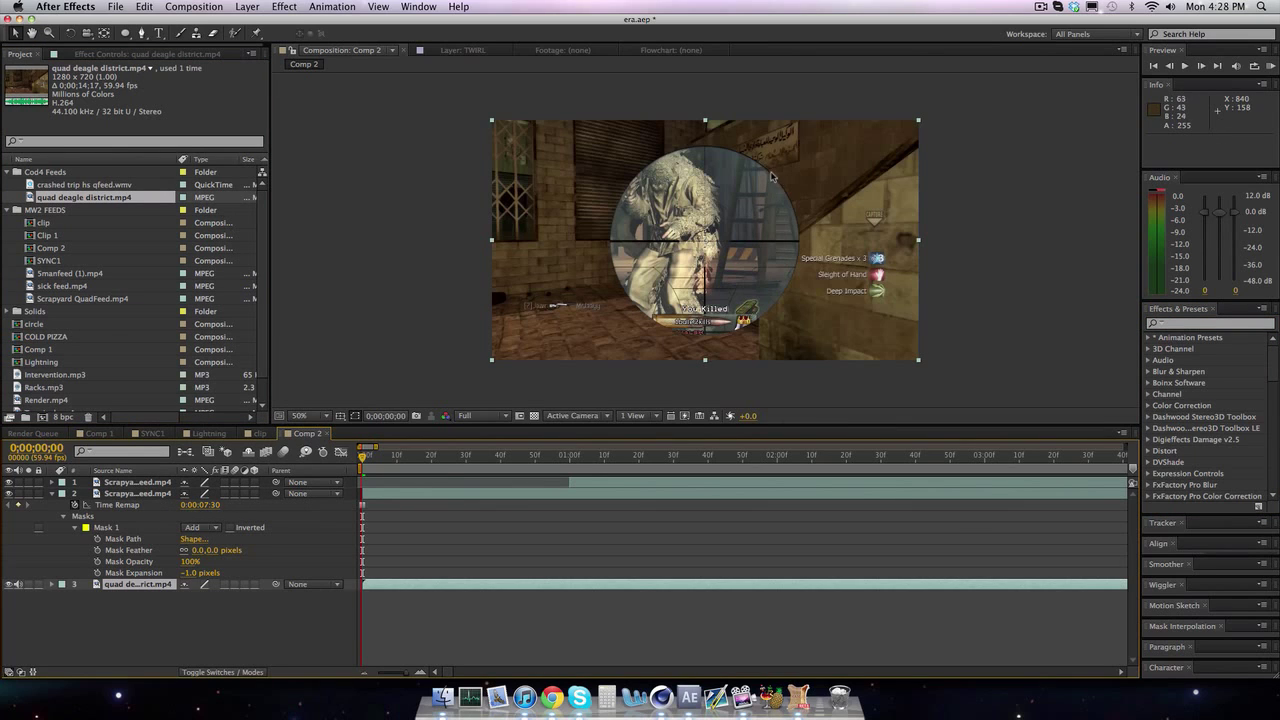
left_click(135, 494)
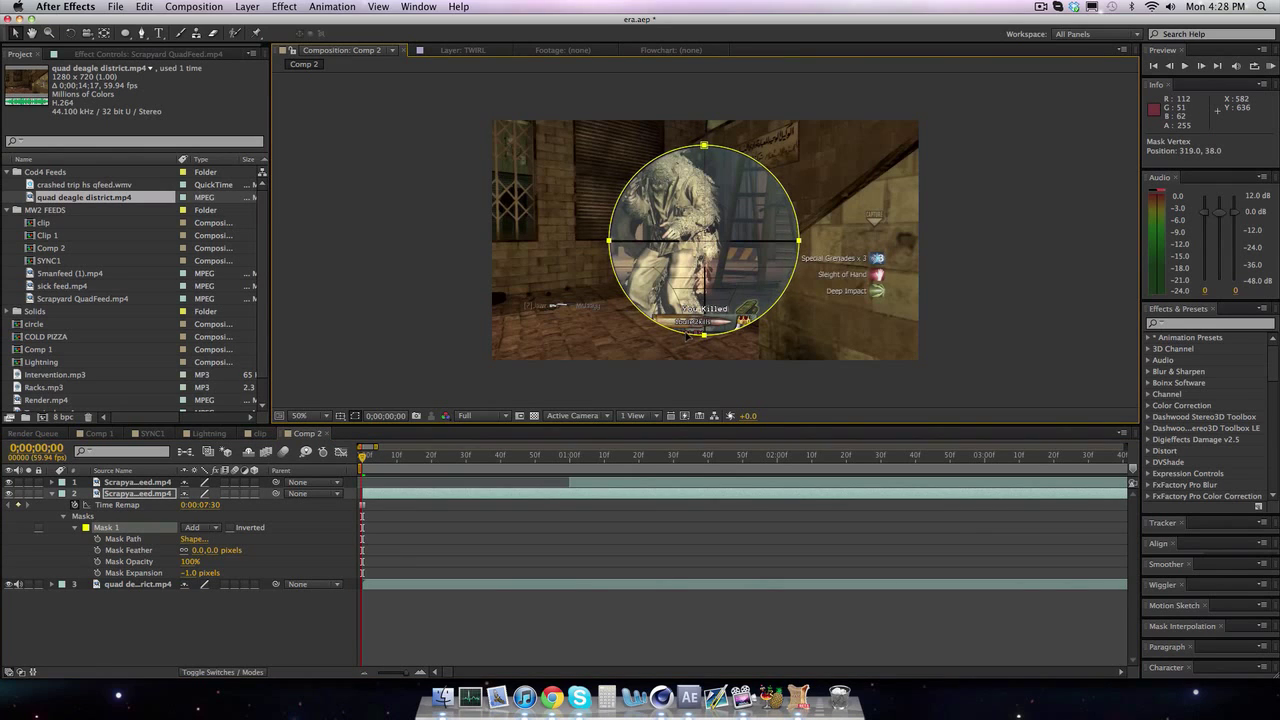
left_click(318, 262)
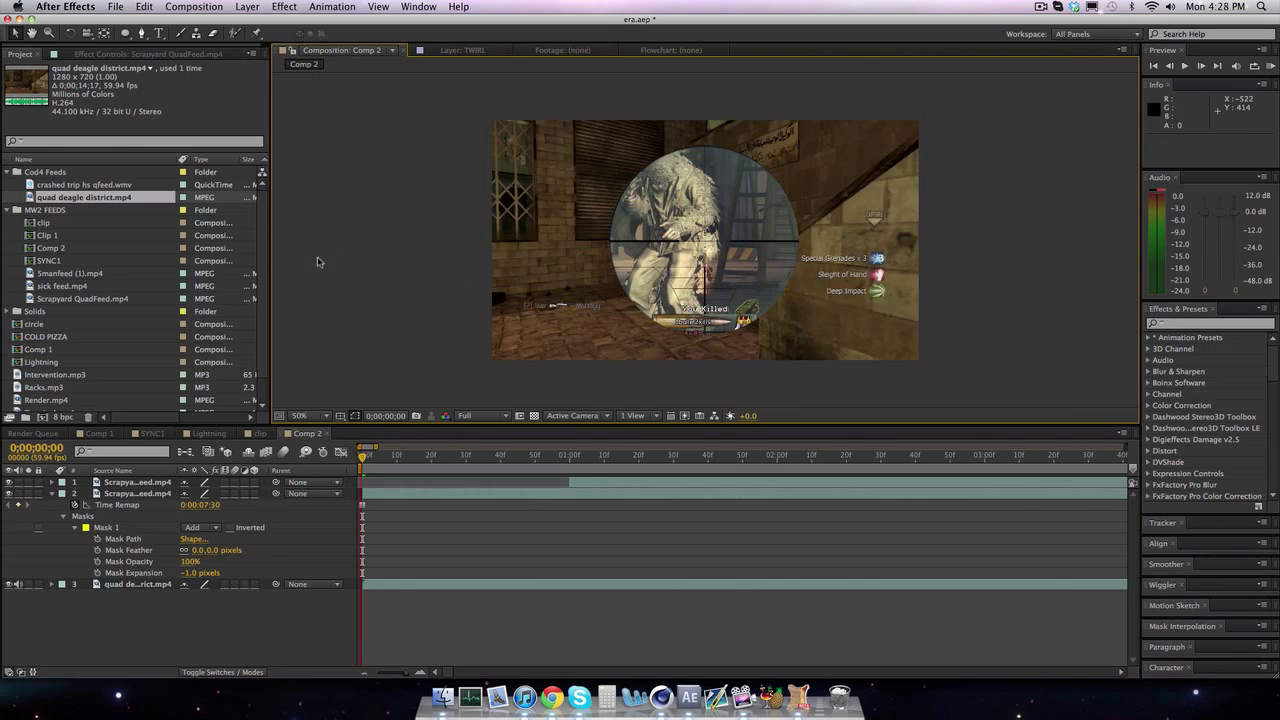
left_click(141, 585)
key("Delete")
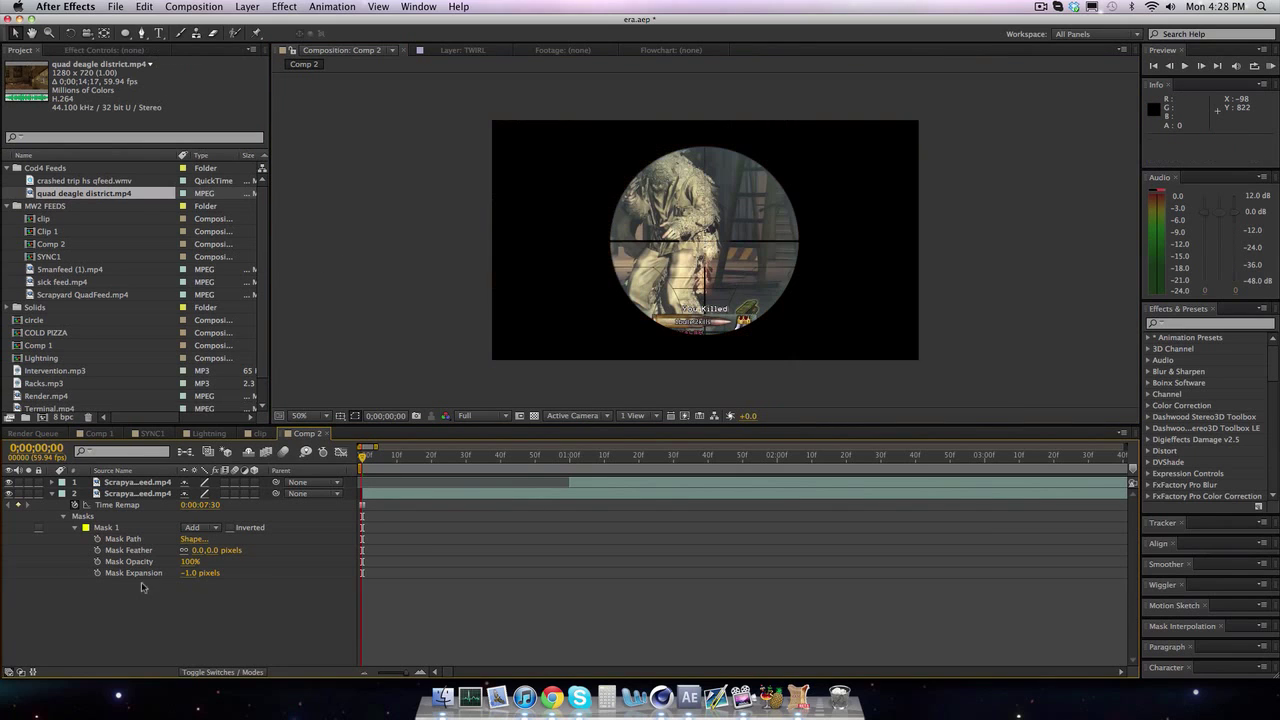
Find the Radial Wipe transition effect and apply it to the masked lower clip layer.
left_click(135, 493)
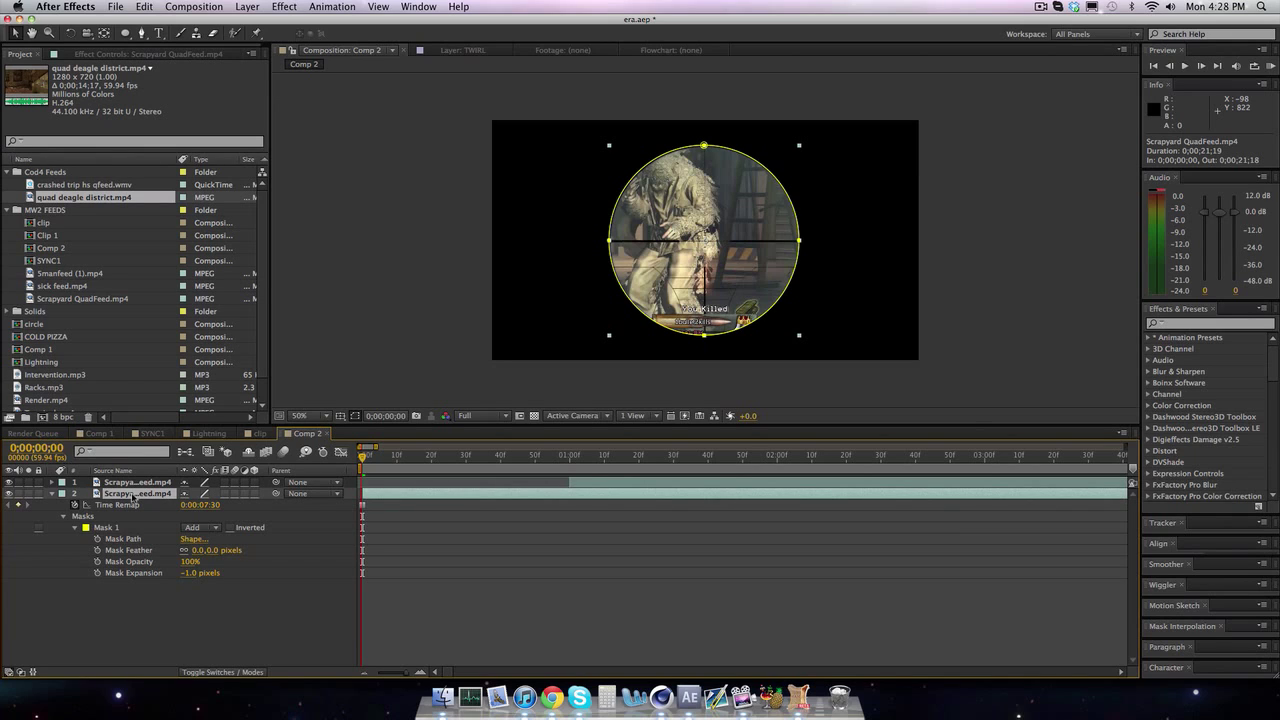
left_click(1200, 323)
type("radial wipe")
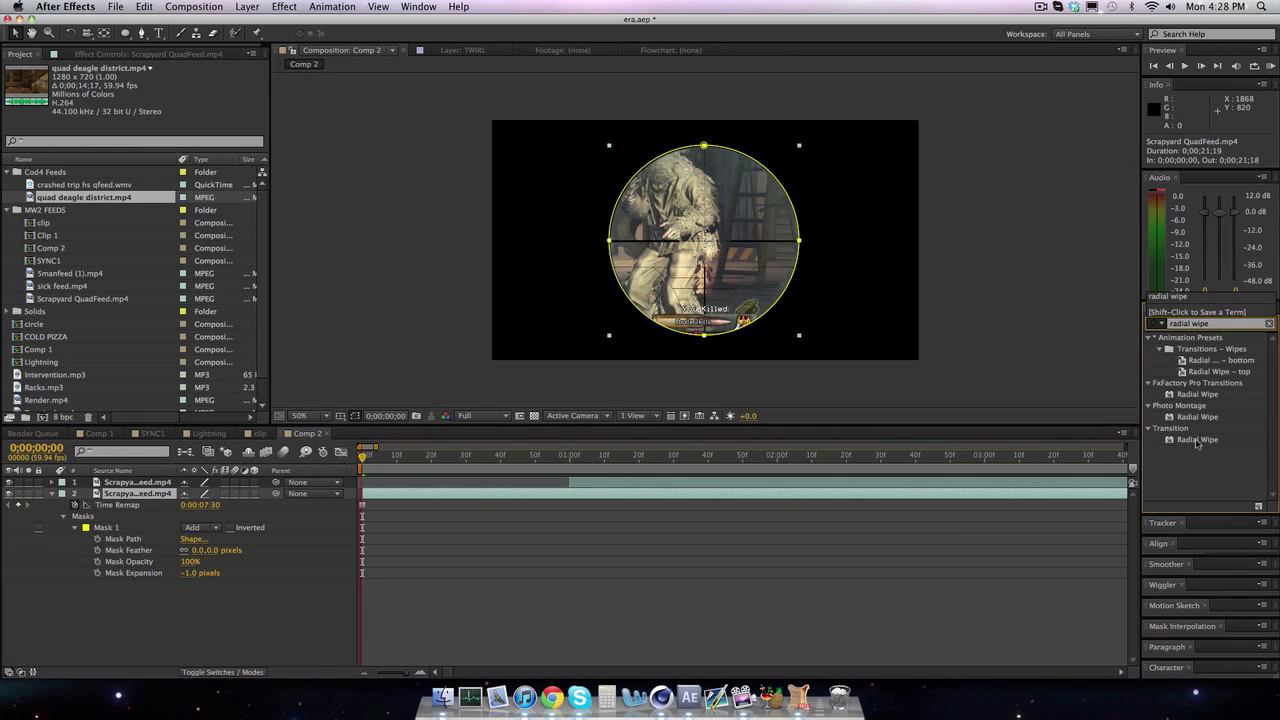
left_click_drag(1197, 440, 646, 496)
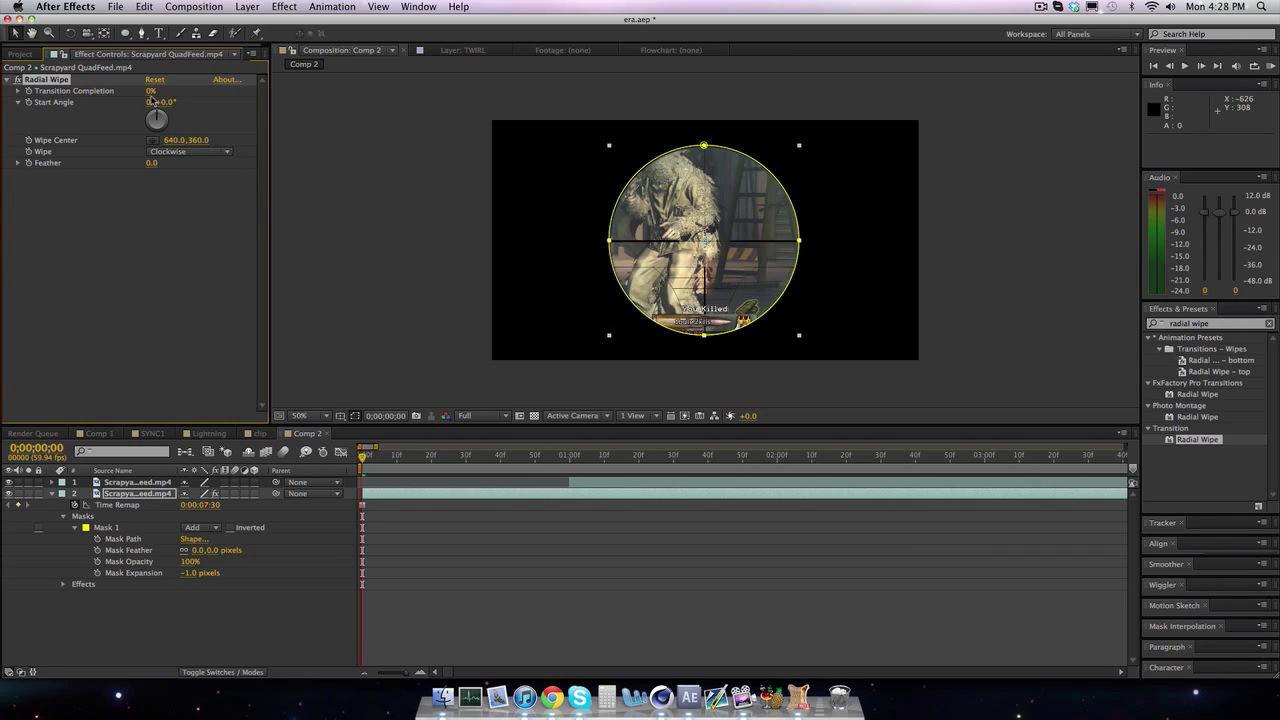
Keyframe the Radial Wipe's Transition Completion from 100% at the first frame to 0% at 0;00;00;59.
left_click_drag(148, 95, 523, 349)
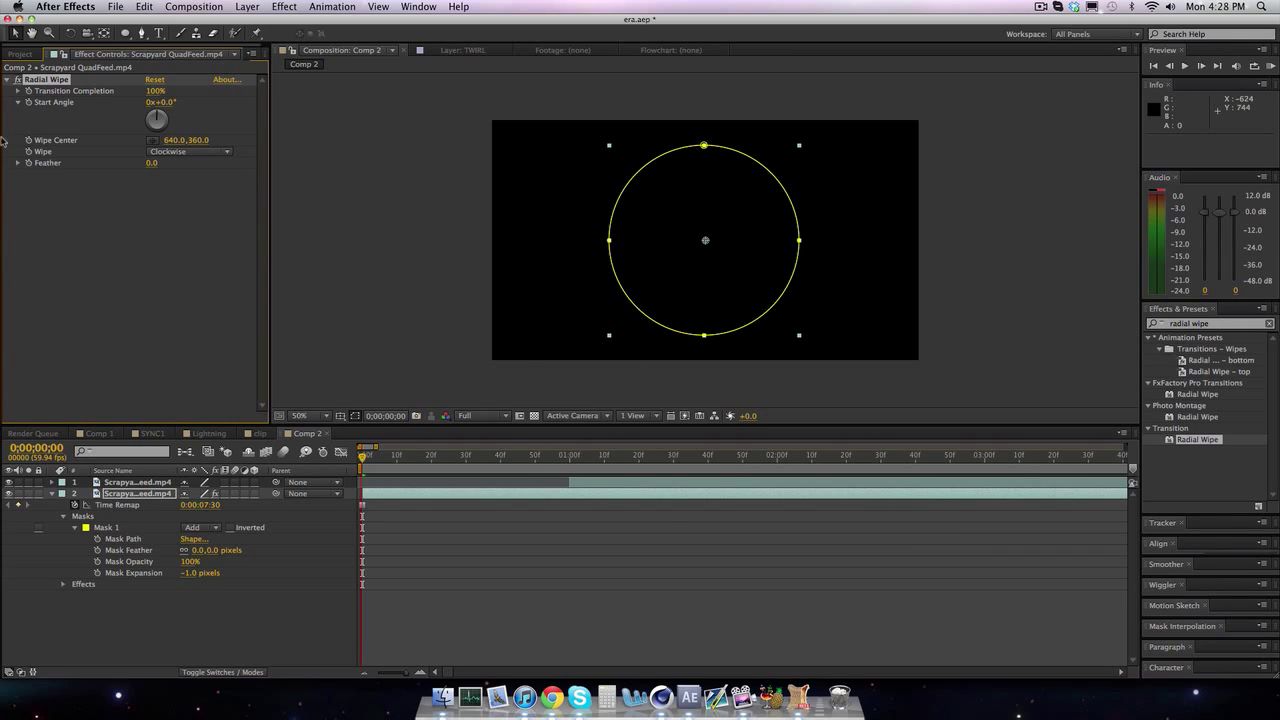
key("space")
key("space")
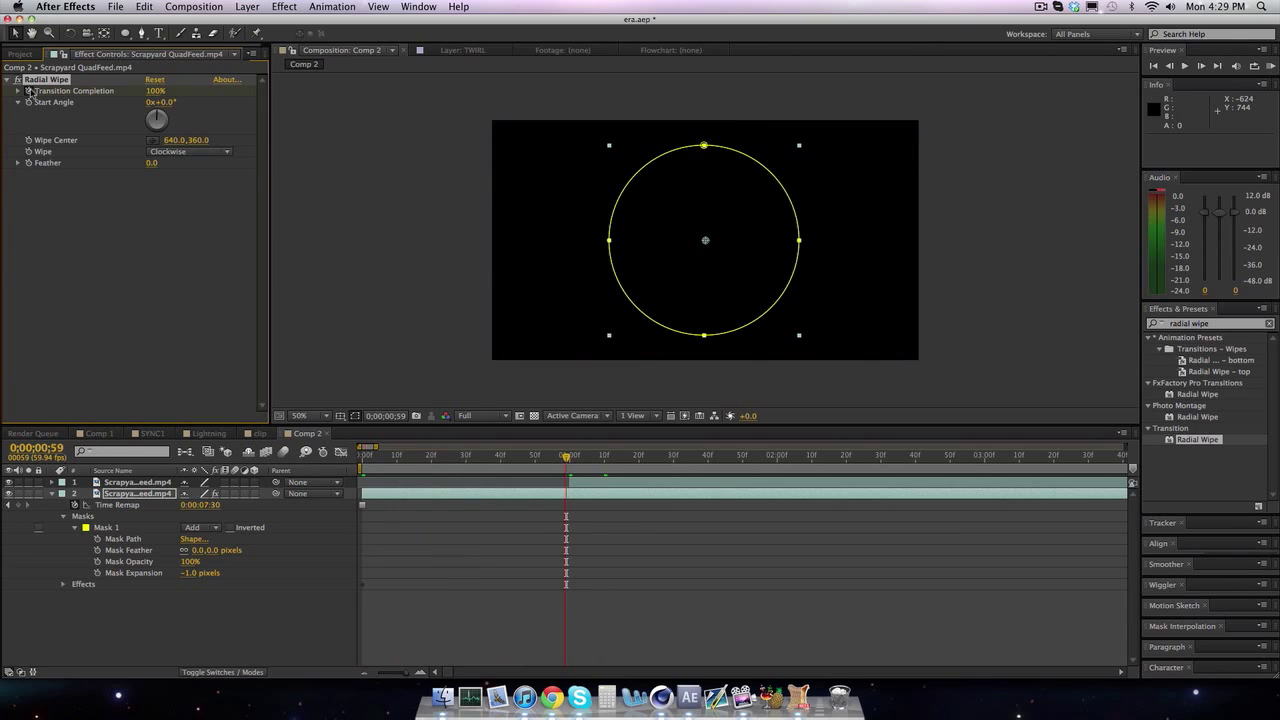
left_click_drag(155, 91, 125, 92)
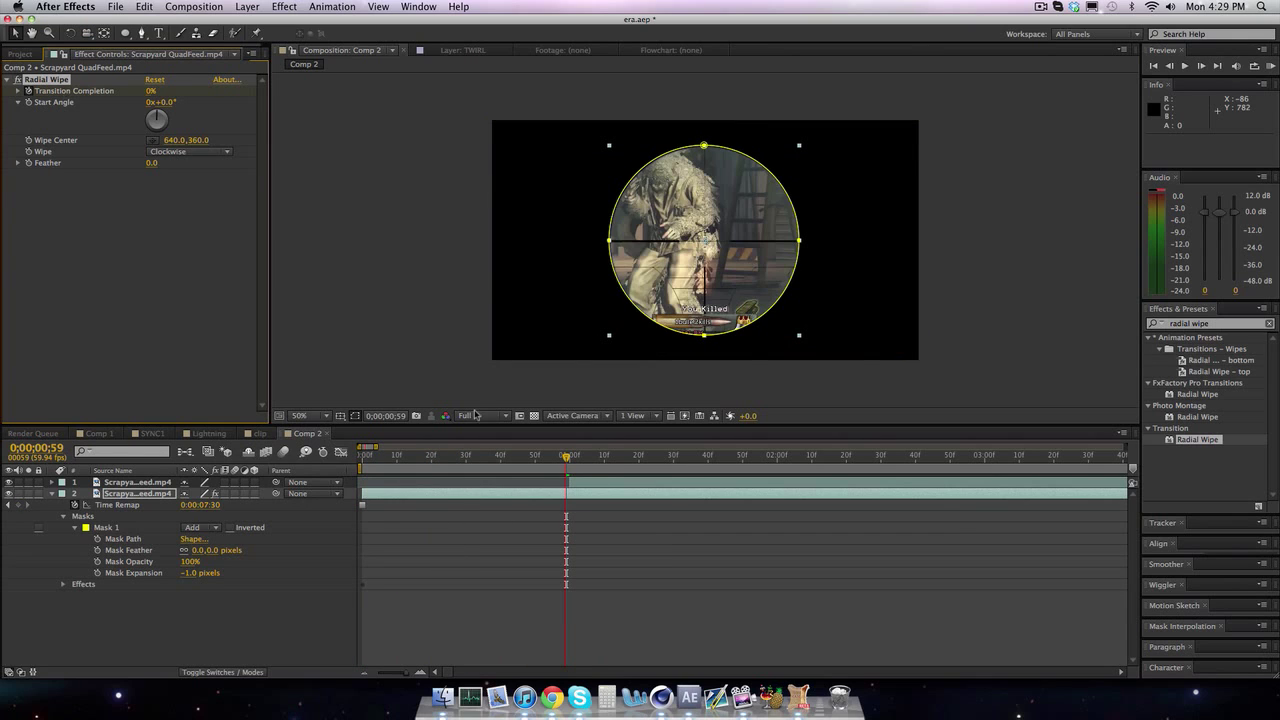
Check the wipe animation along the timeline and set the Radial Wipe Feather to 10.
key("Home")
key("space")
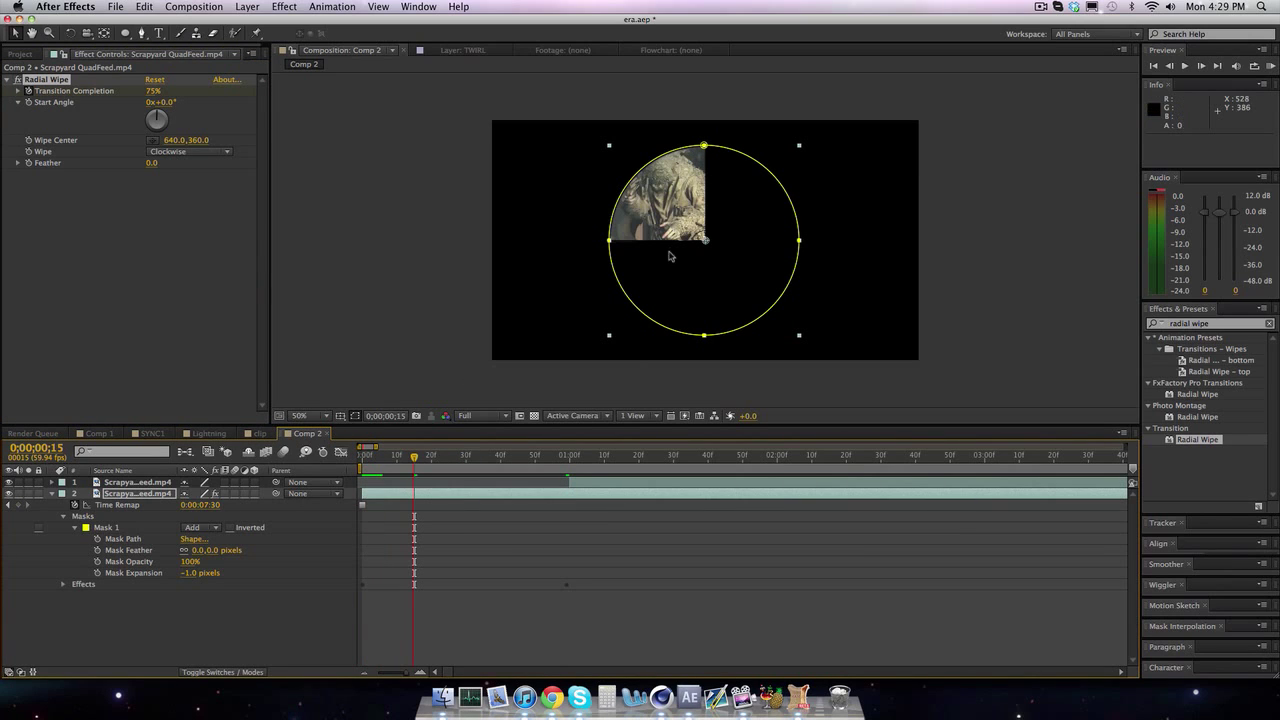
left_click(149, 164)
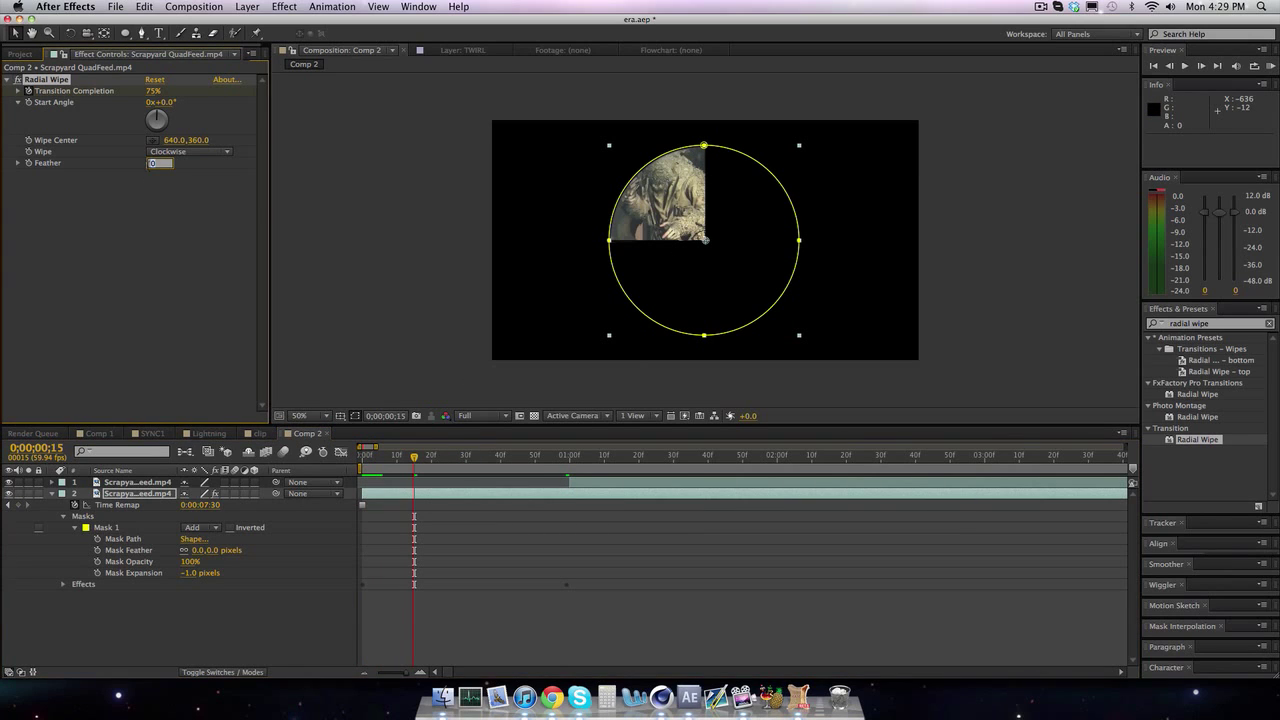
type("10")
key("Return")
left_click(390, 226)
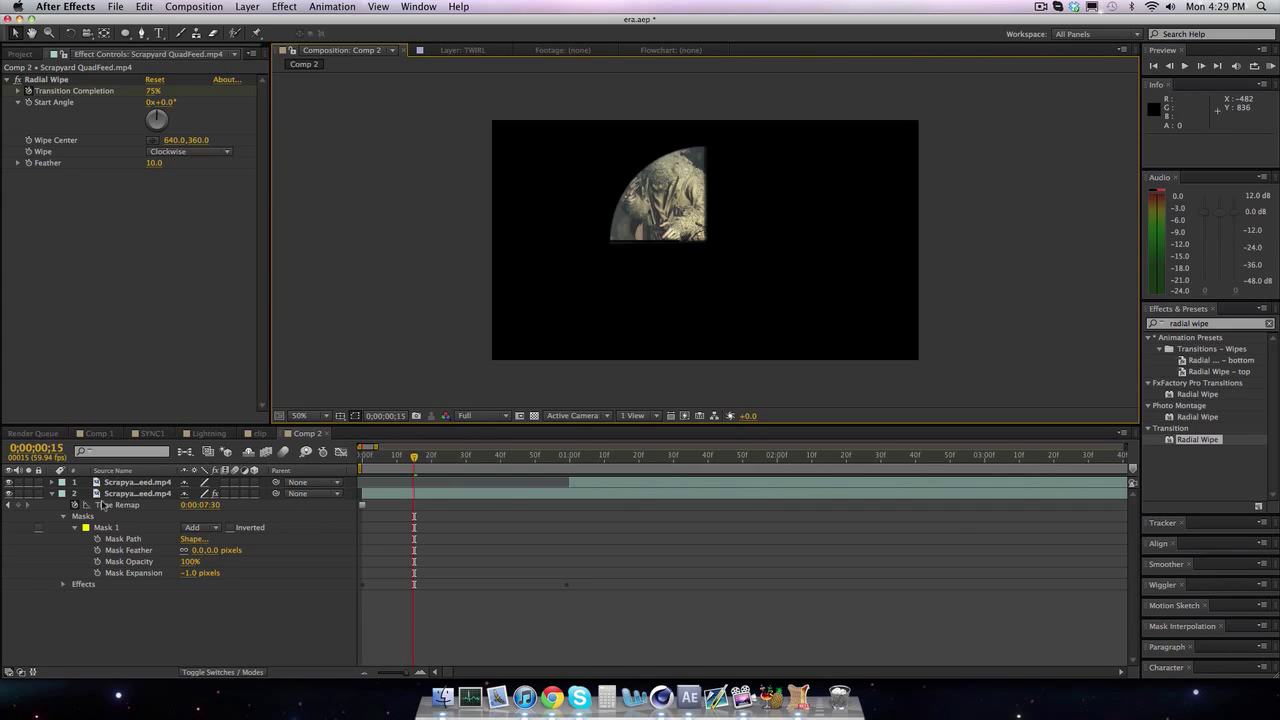
left_click_drag(414, 456, 561, 472)
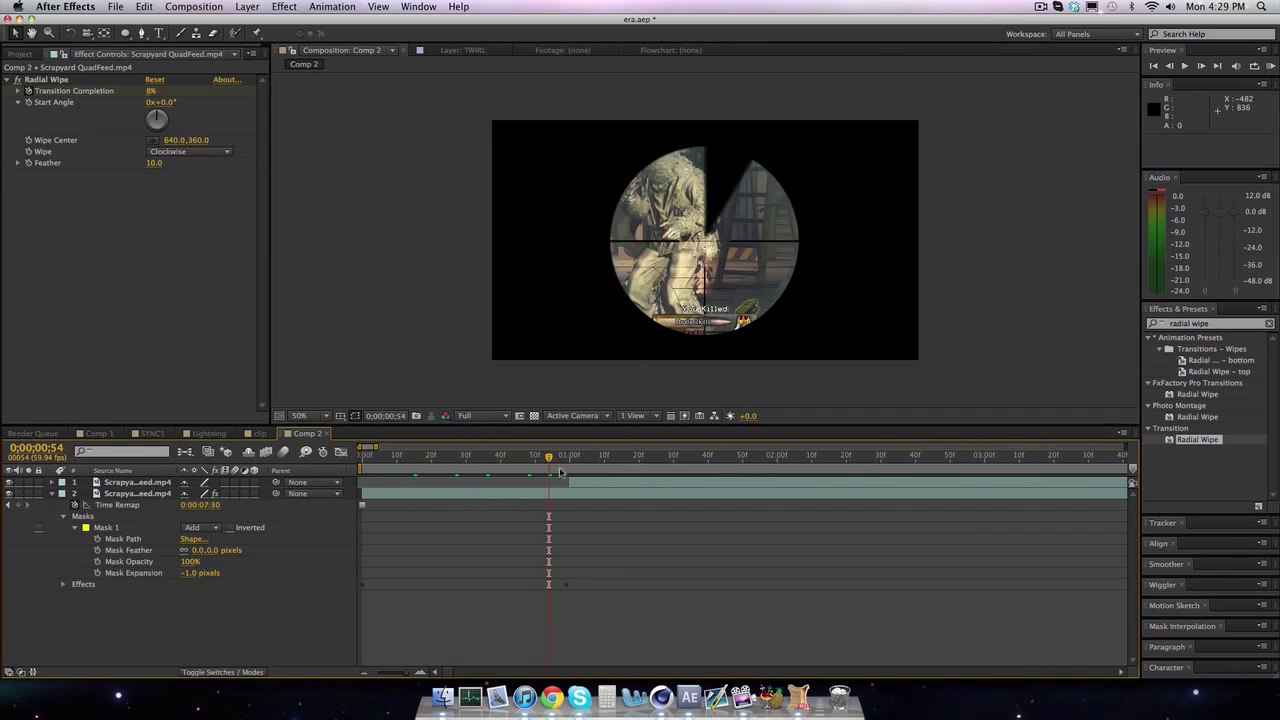
Find the Turbulent Displace effect and add it to the masked layer after the Radial Wipe.
left_click(1156, 323)
type("turbulent")
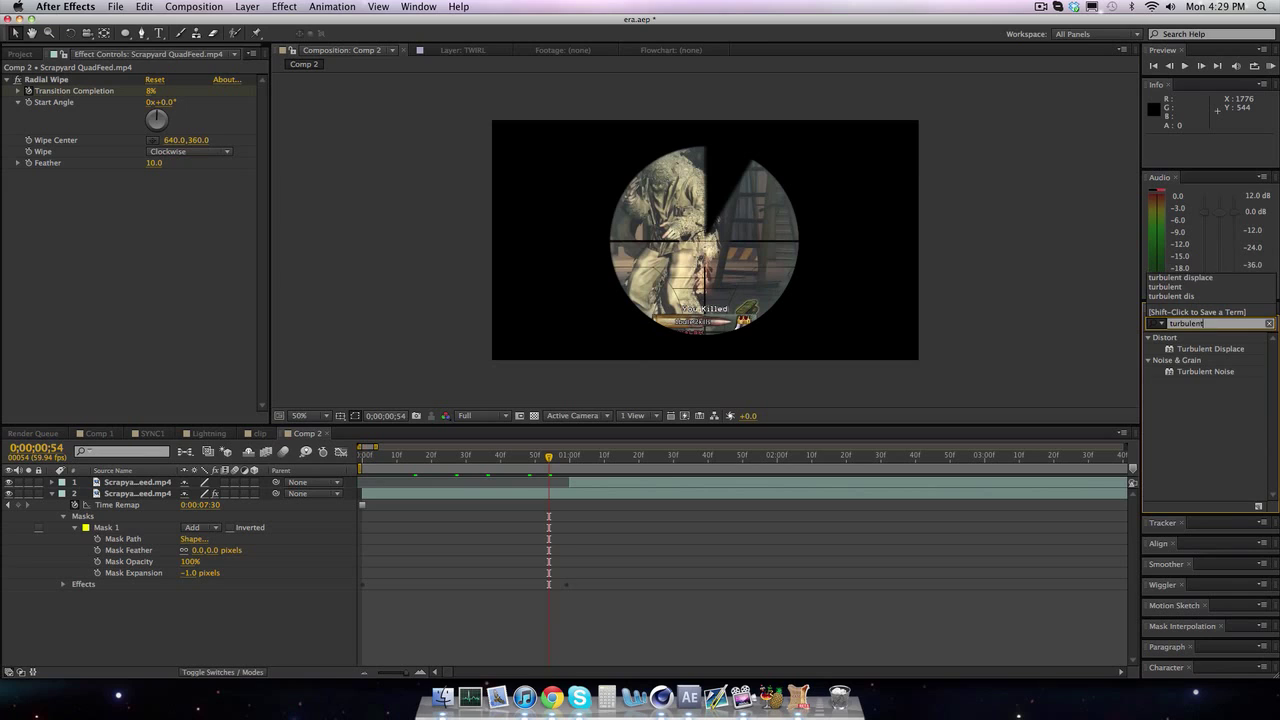
type(" displace")
left_click_drag(1205, 349, 167, 190)
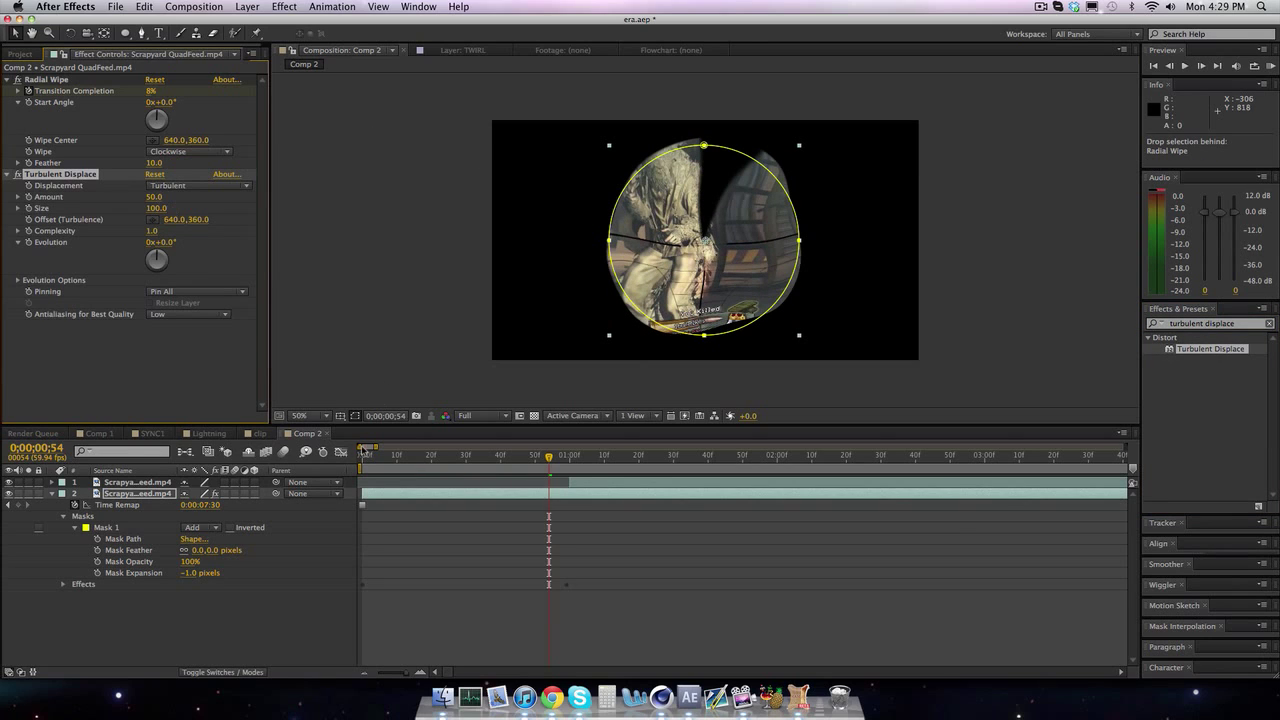
Set the Turbulent Displace Size to 500 and Complexity to 10 at the first frame and check the distortion.
left_click(366, 459)
left_click(156, 208)
type("300")
key("Return")
left_click(151, 231)
type("10")
key("Return")
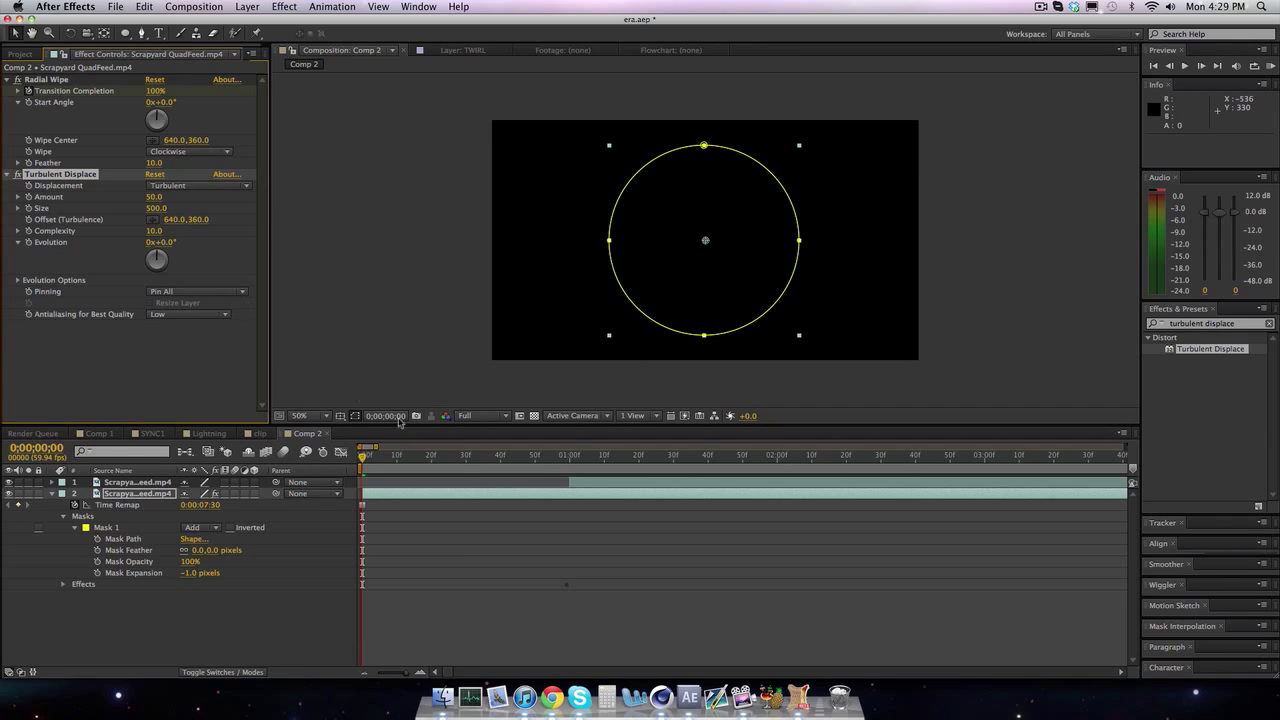
left_click(459, 457)
mouse_move(459, 457)
left_mouse_down()
mouse_move(531, 457)
mouse_move(459, 457)
left_mouse_up()
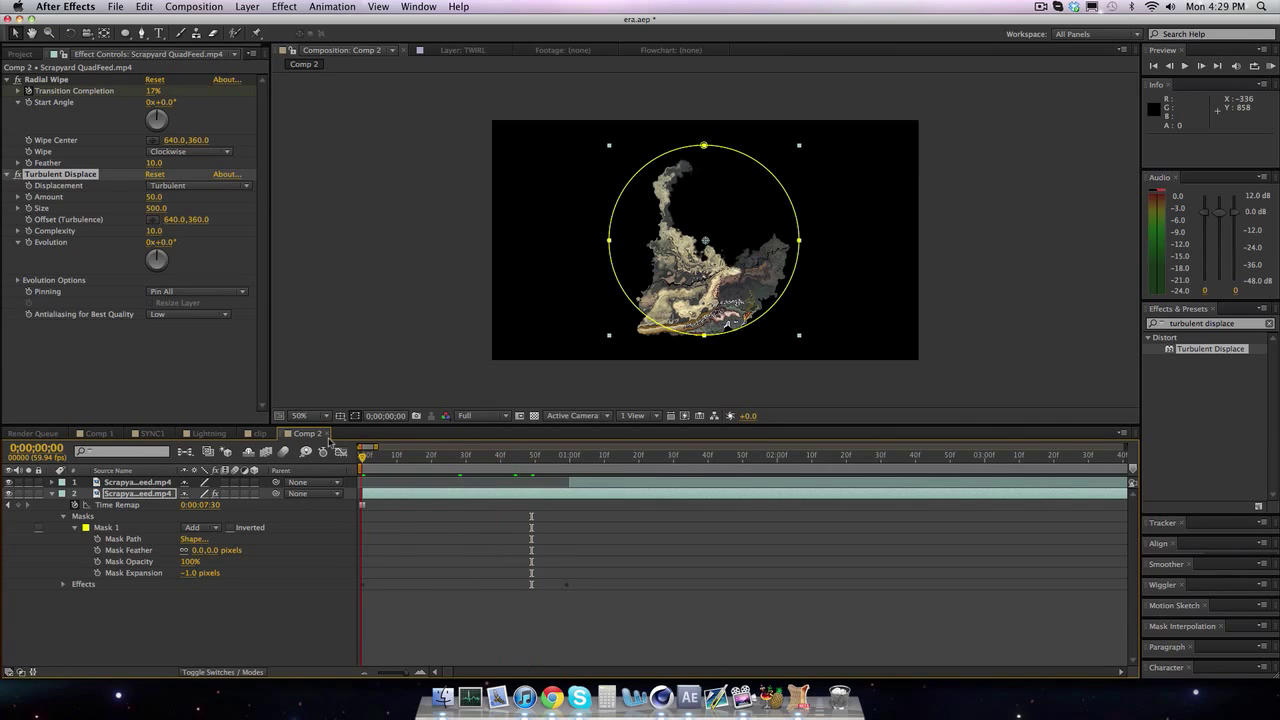
Keyframe Turbulent Displace Amount, Size and Complexity at the first frame, and set them to 0, 2 and 1 at 0;00;00;59.
key("Home")
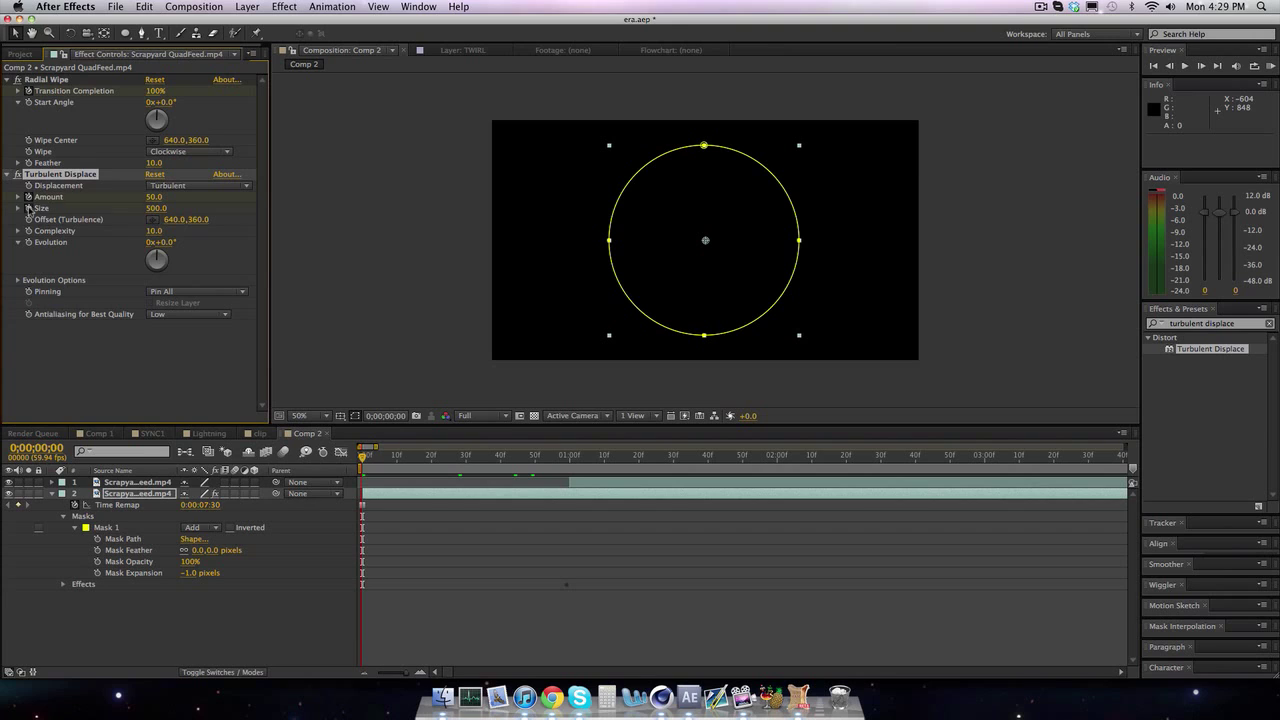
left_click(569, 457)
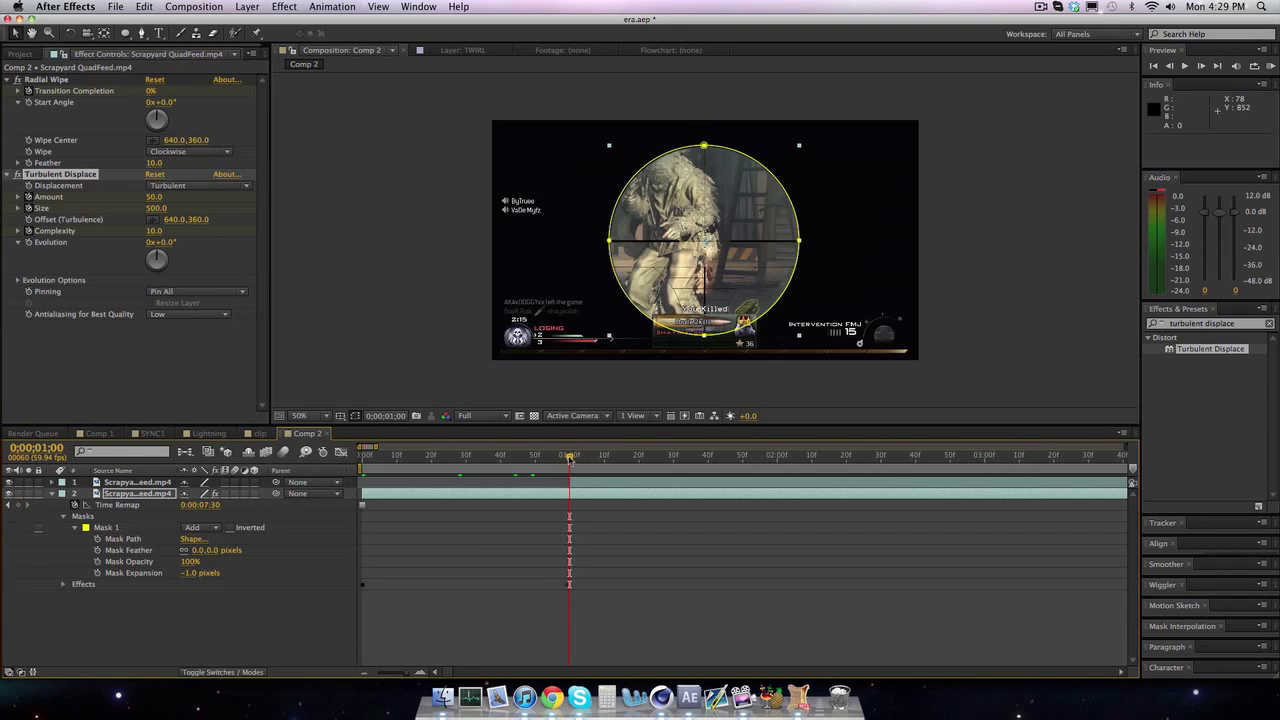
left_click_drag(569, 457, 566, 457)
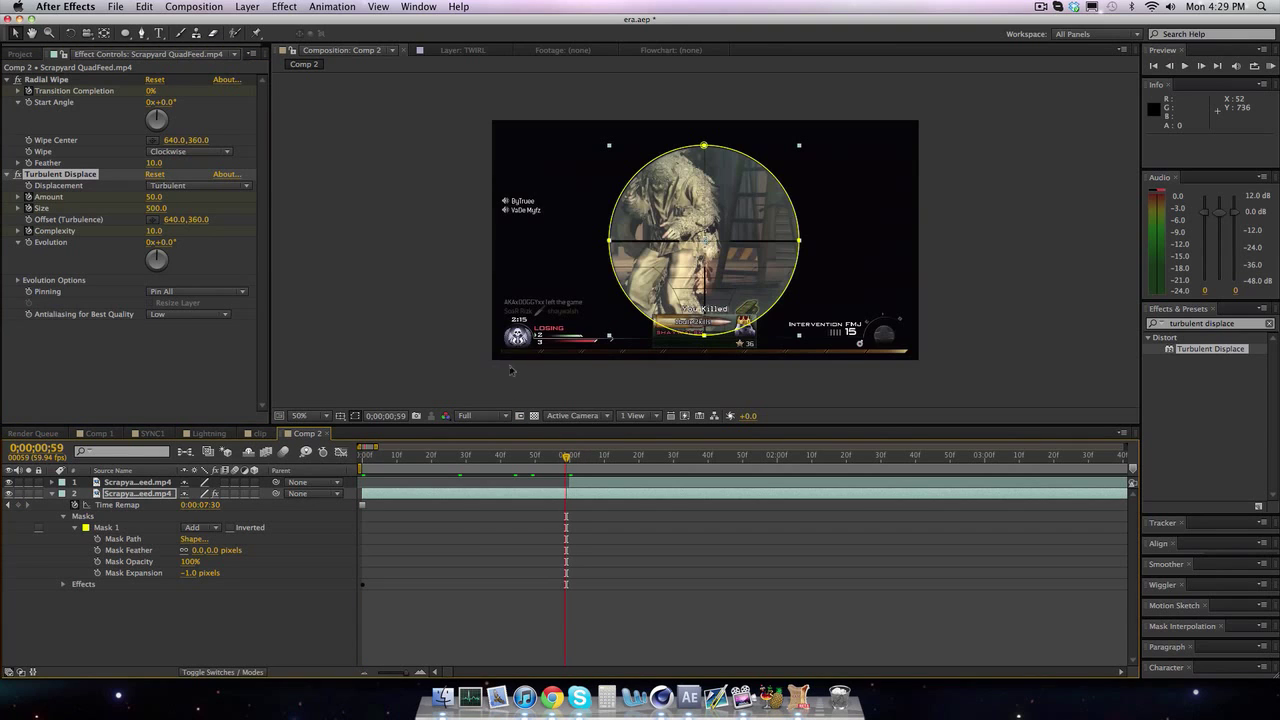
left_click(153, 197)
type("0")
key("Tab")
type("2")
key("Return")
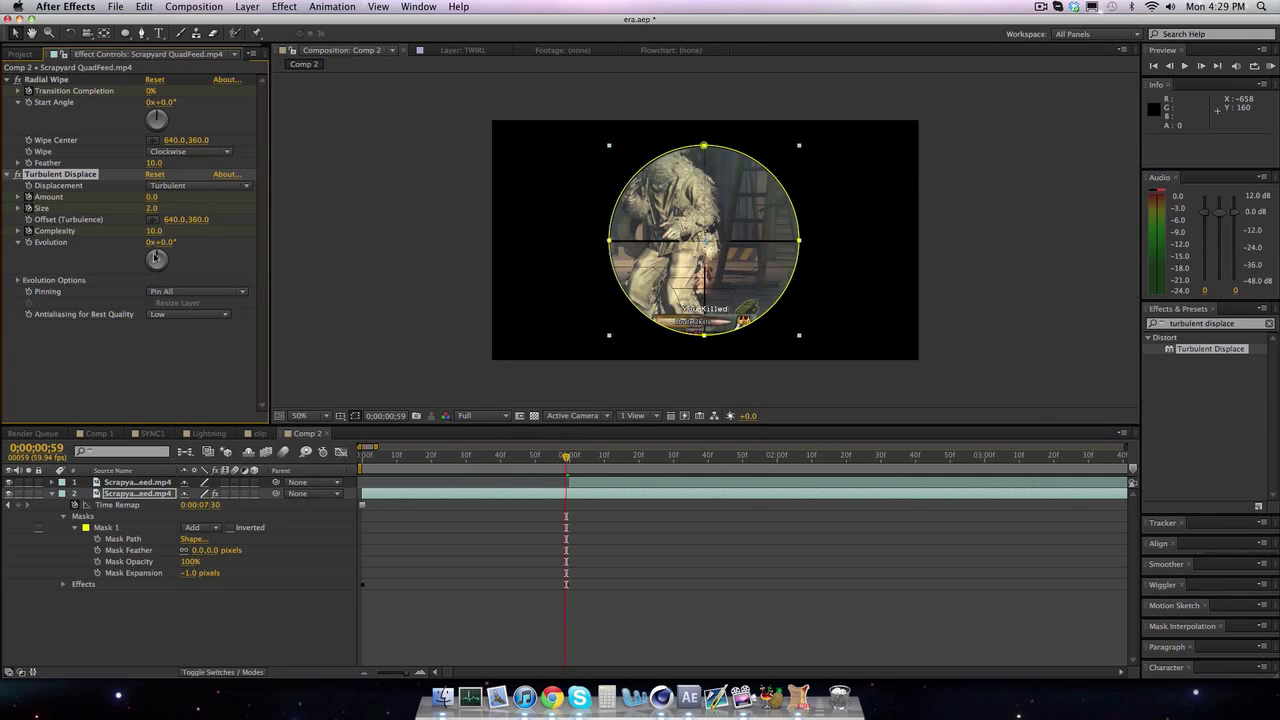
left_click(151, 231)
type("1")
key("Return")
Lower the composition preview resolution to Quarter and run a RAM preview of the transition.
left_click_drag(456, 463, 377, 456)
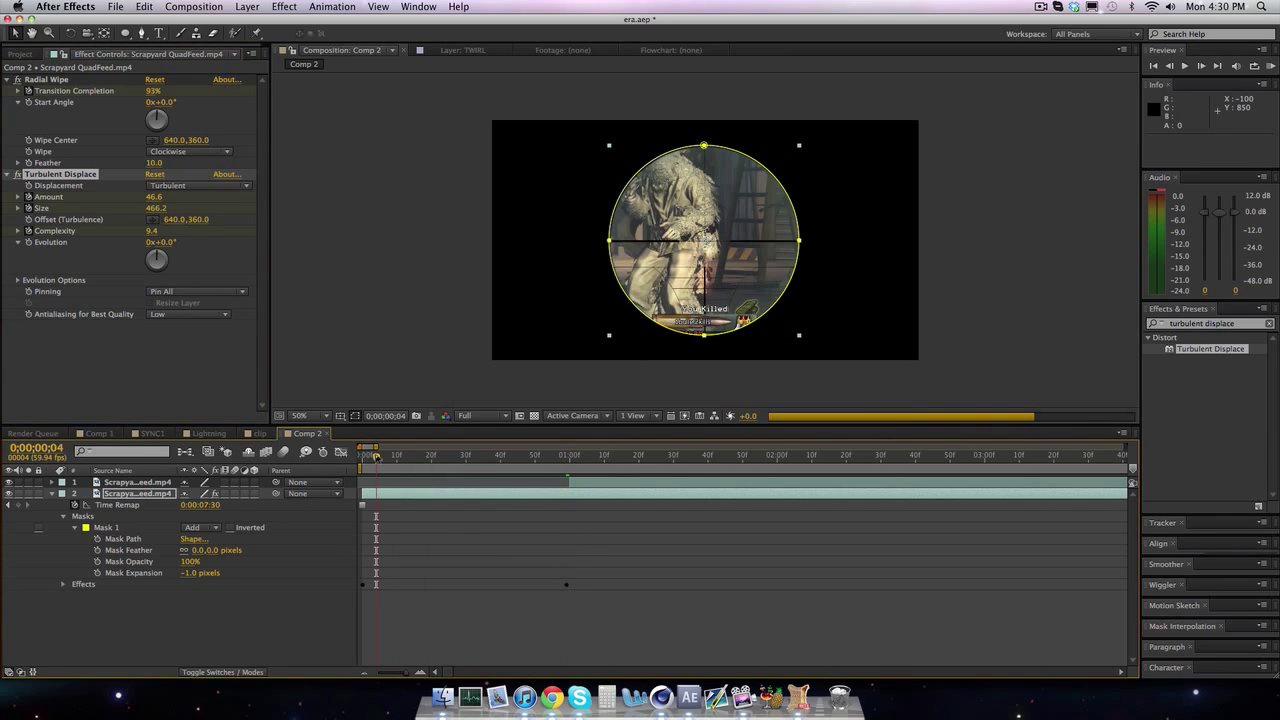
left_click(482, 418)
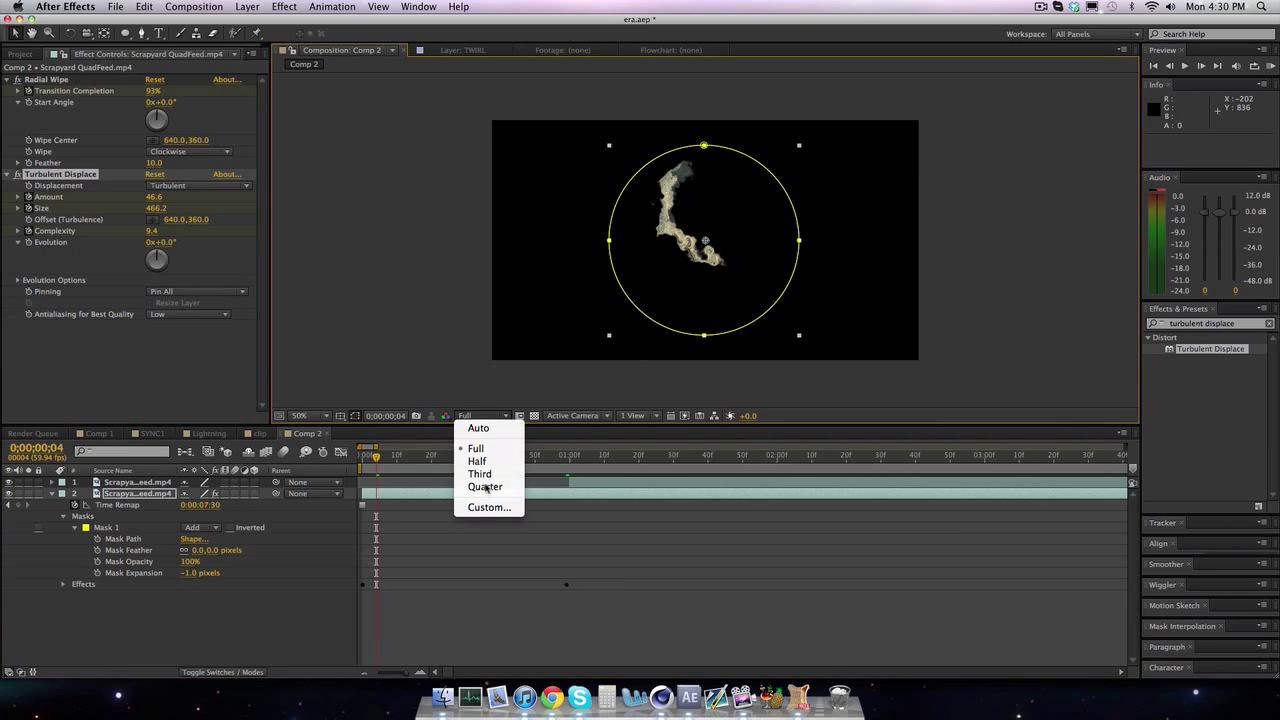
left_click(478, 494)
left_click(1269, 66)
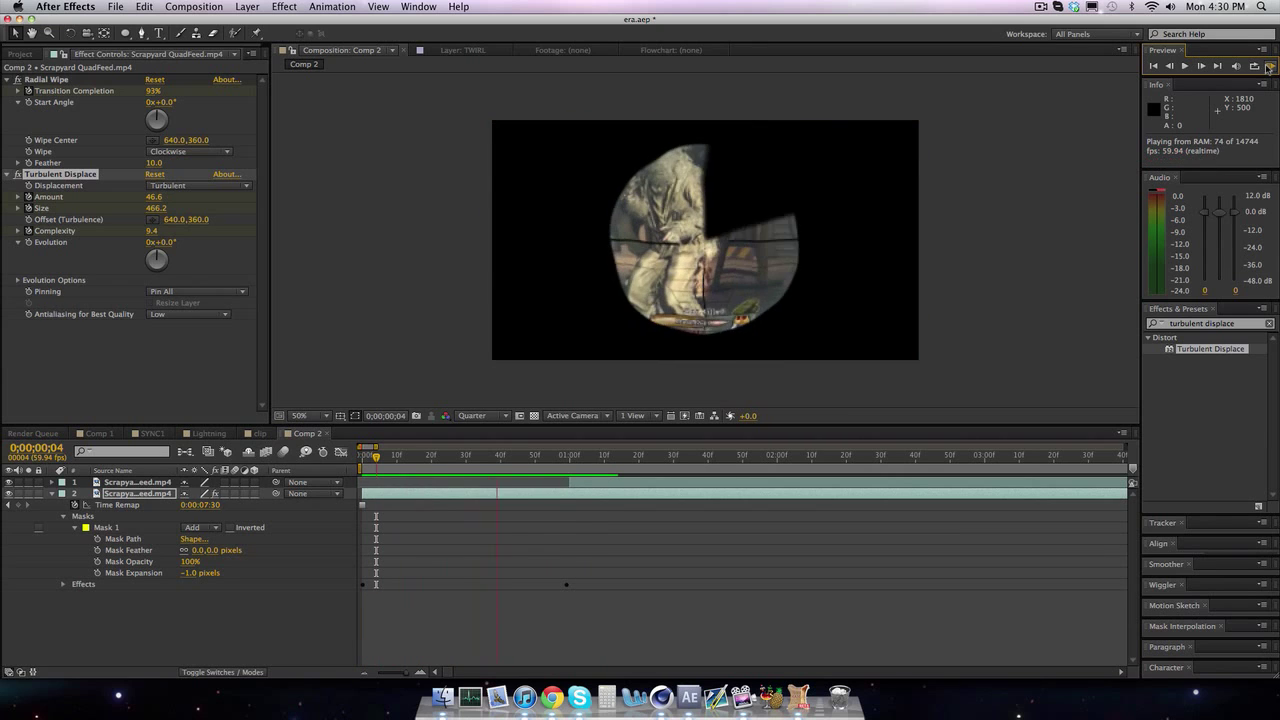
left_click(1268, 66)
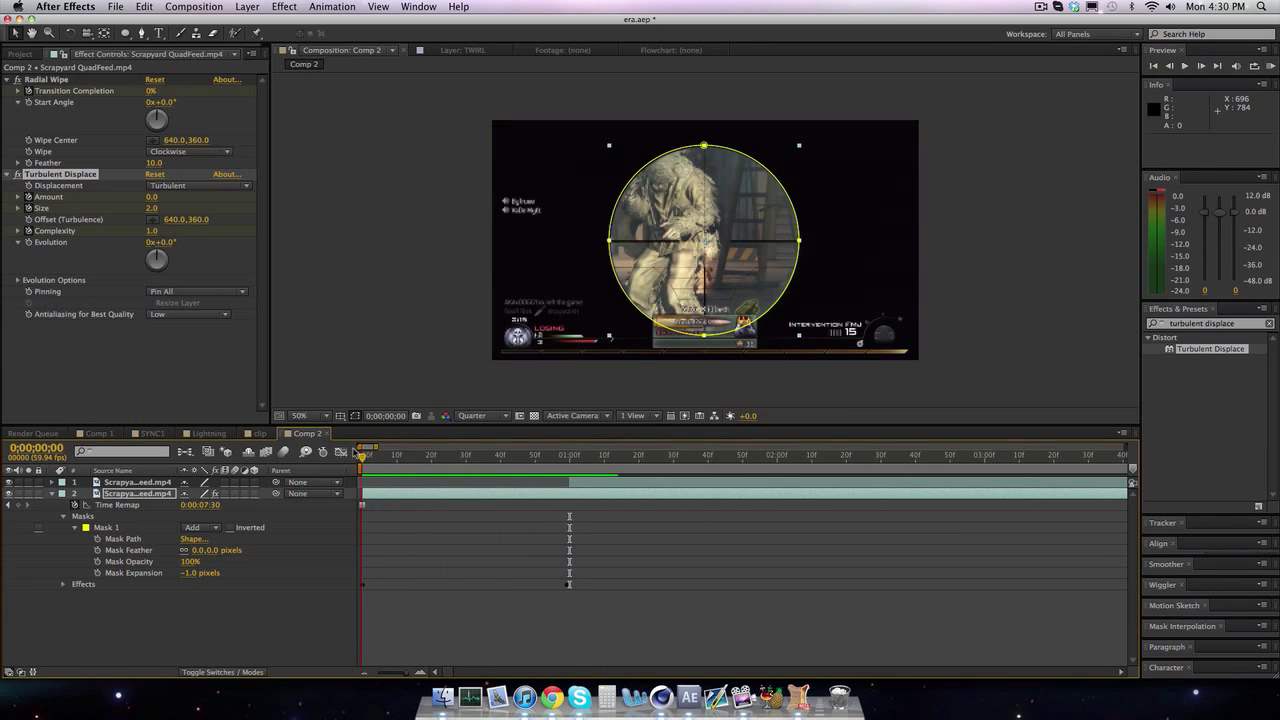
Keyframe the masked layer's Scale at the first frame and set it to 140% at 0;00;00;59.
key("Home")
left_click(378, 501)
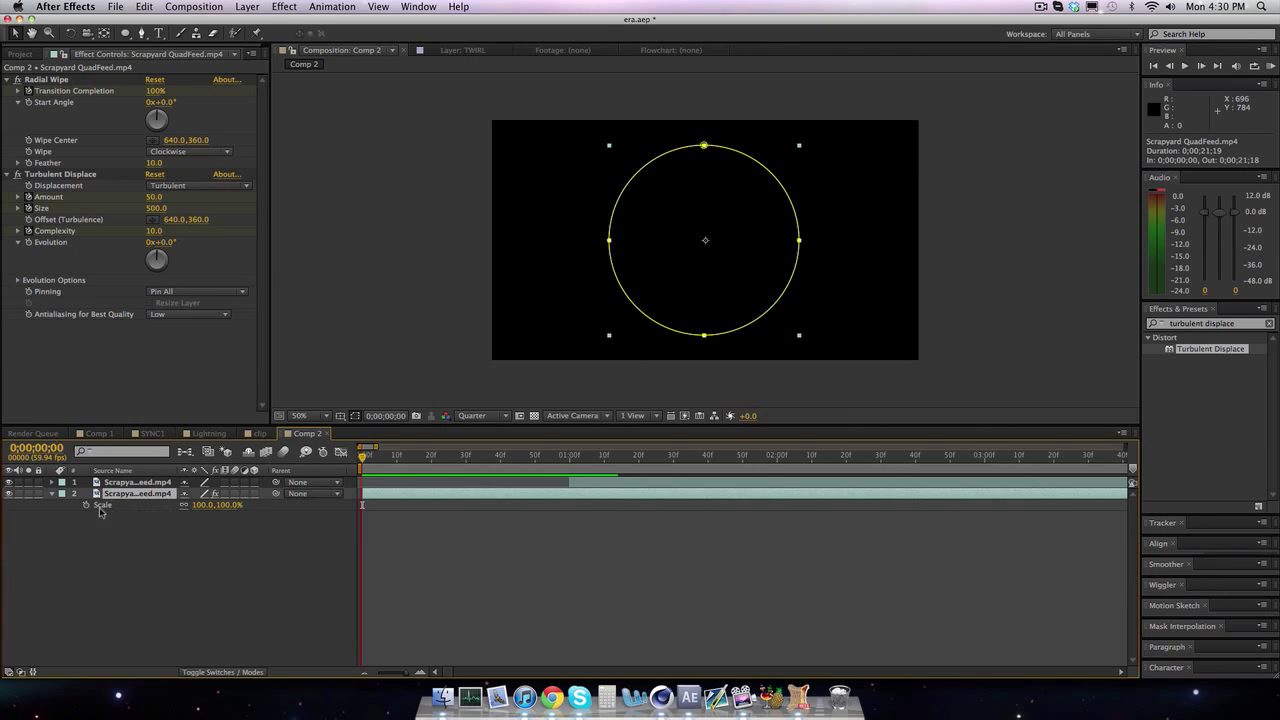
key("s")
key("space")
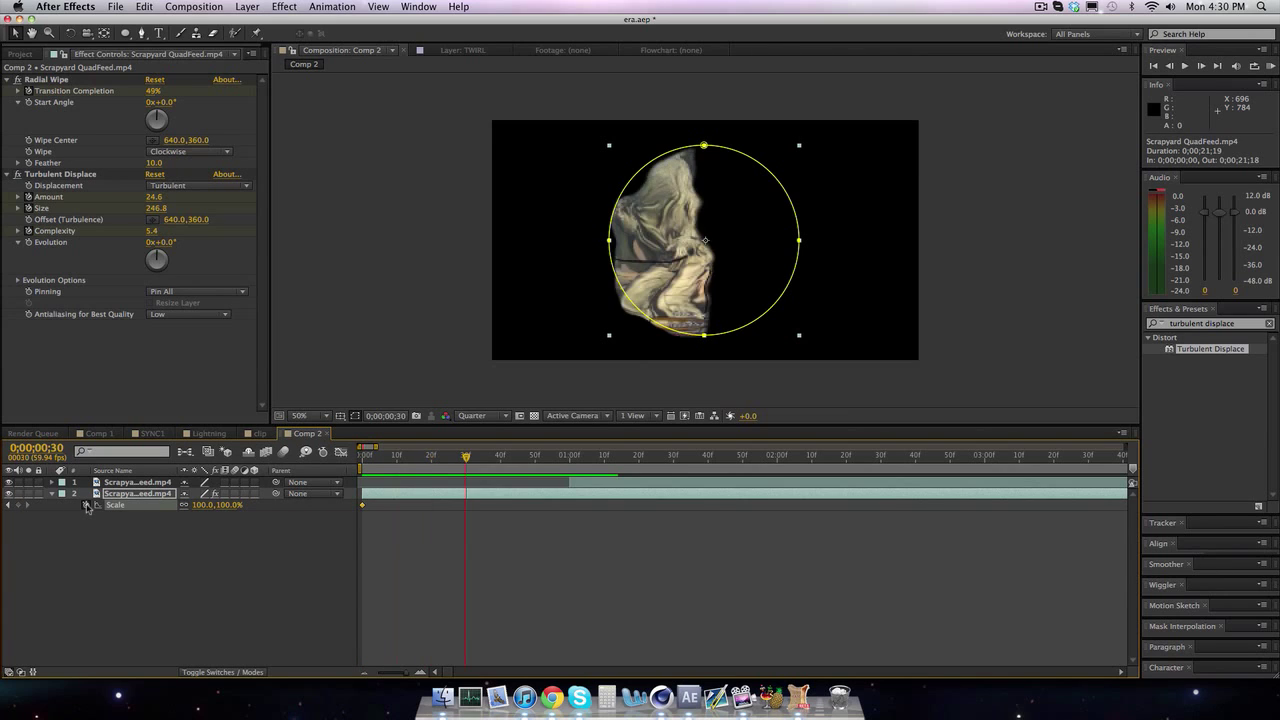
left_click(203, 505)
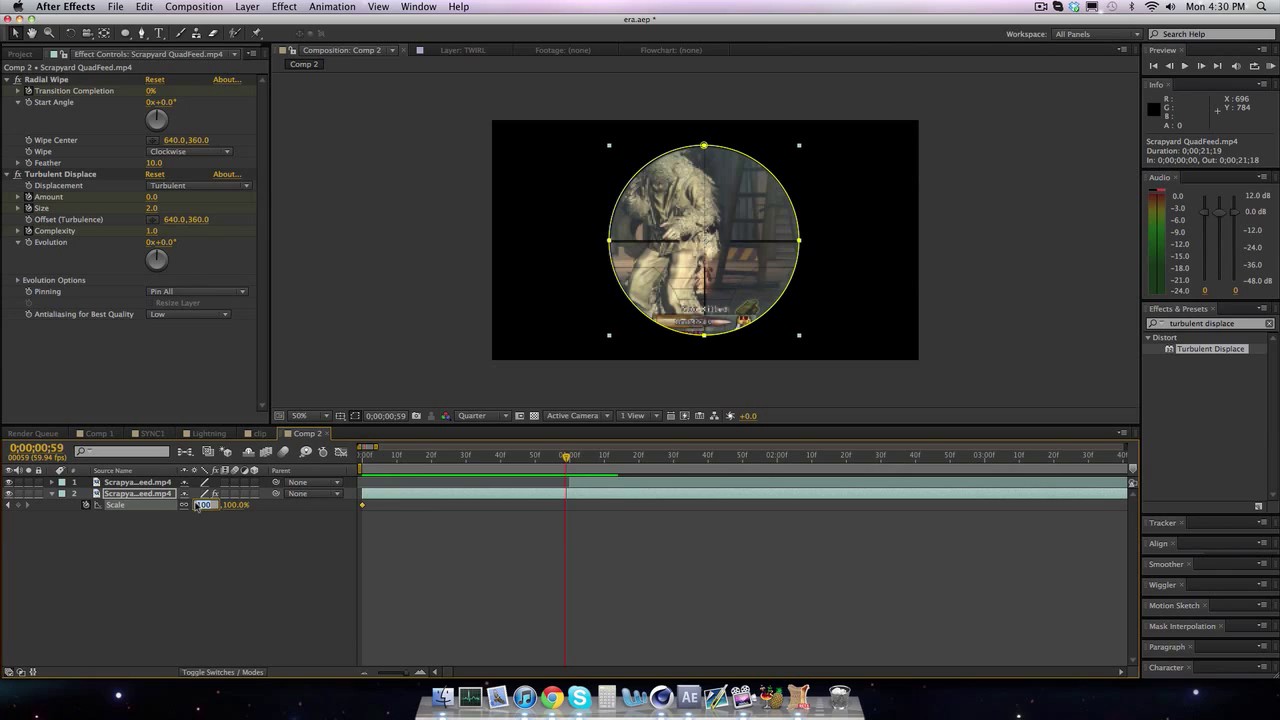
key("Return")
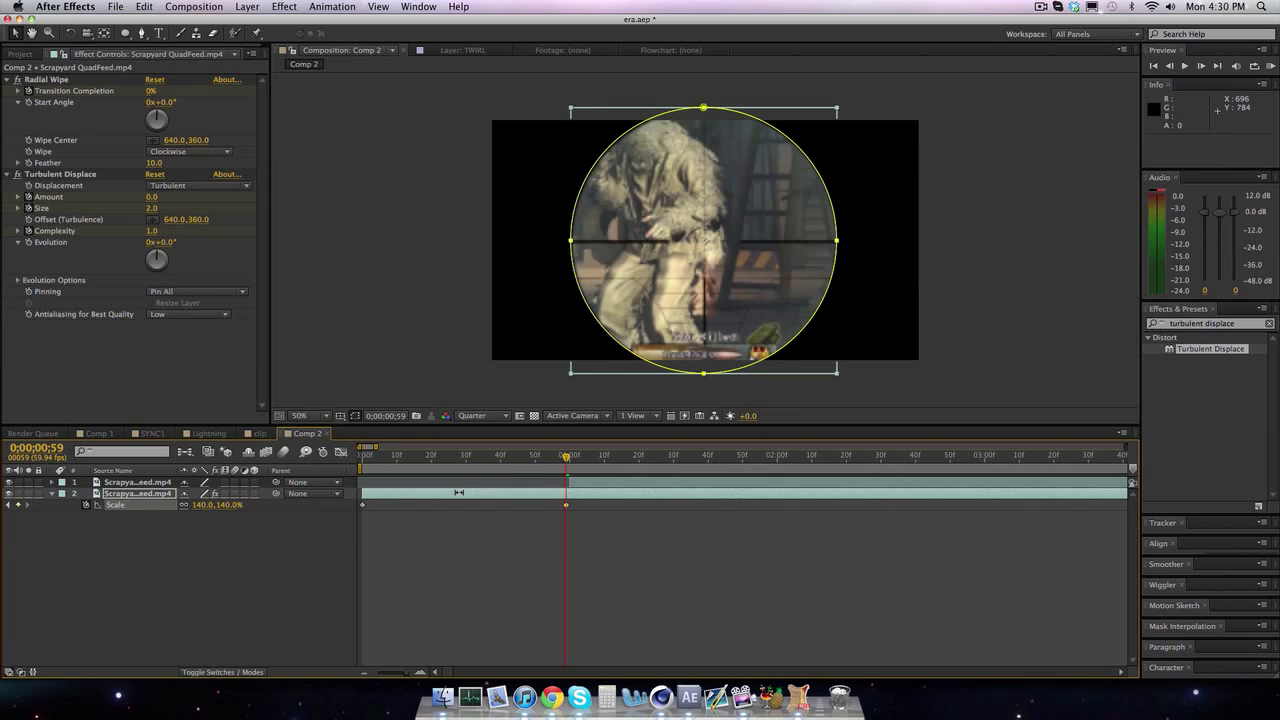
Add a Scale keyframe of 140% to the upper clip layer at 0;00;01;00.
key("Page_Down")
left_click(137, 482)
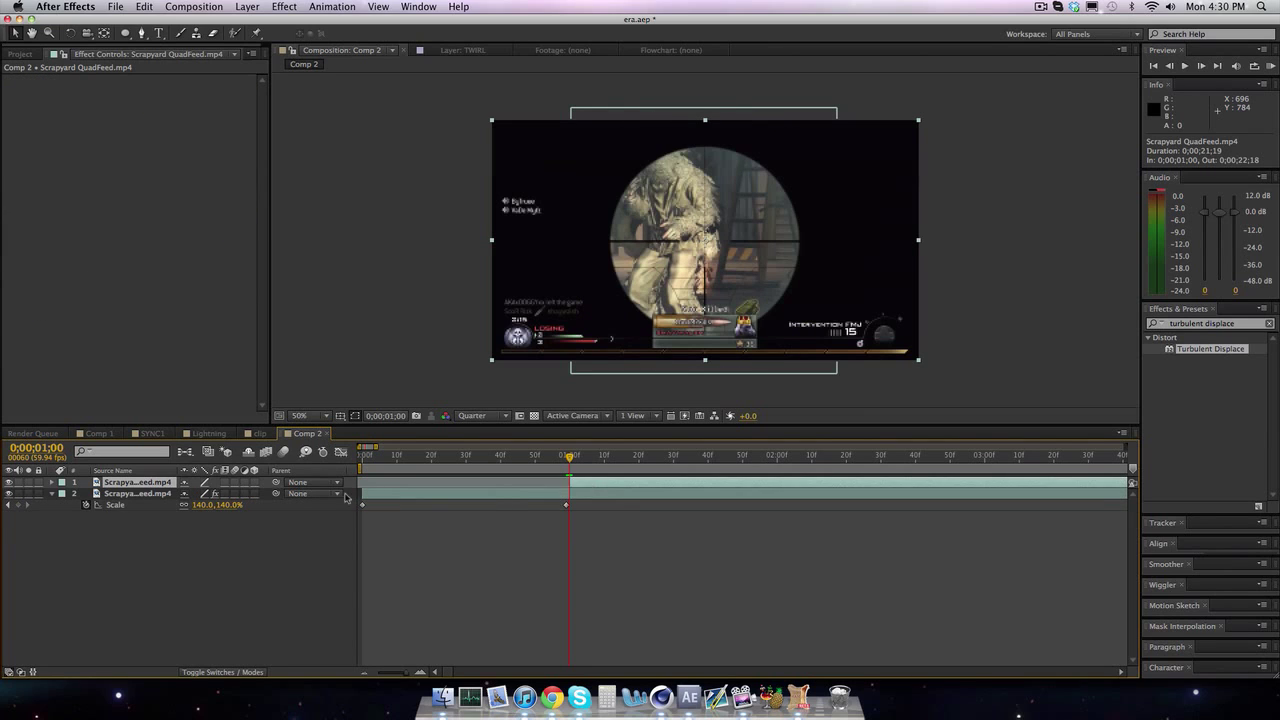
key("s")
left_click(87, 493)
left_click(203, 493)
type("140")
key("Return")
Set the upper clip layer's Scale to 100% at 0;00;01;20 and run a RAM preview.
key("space")
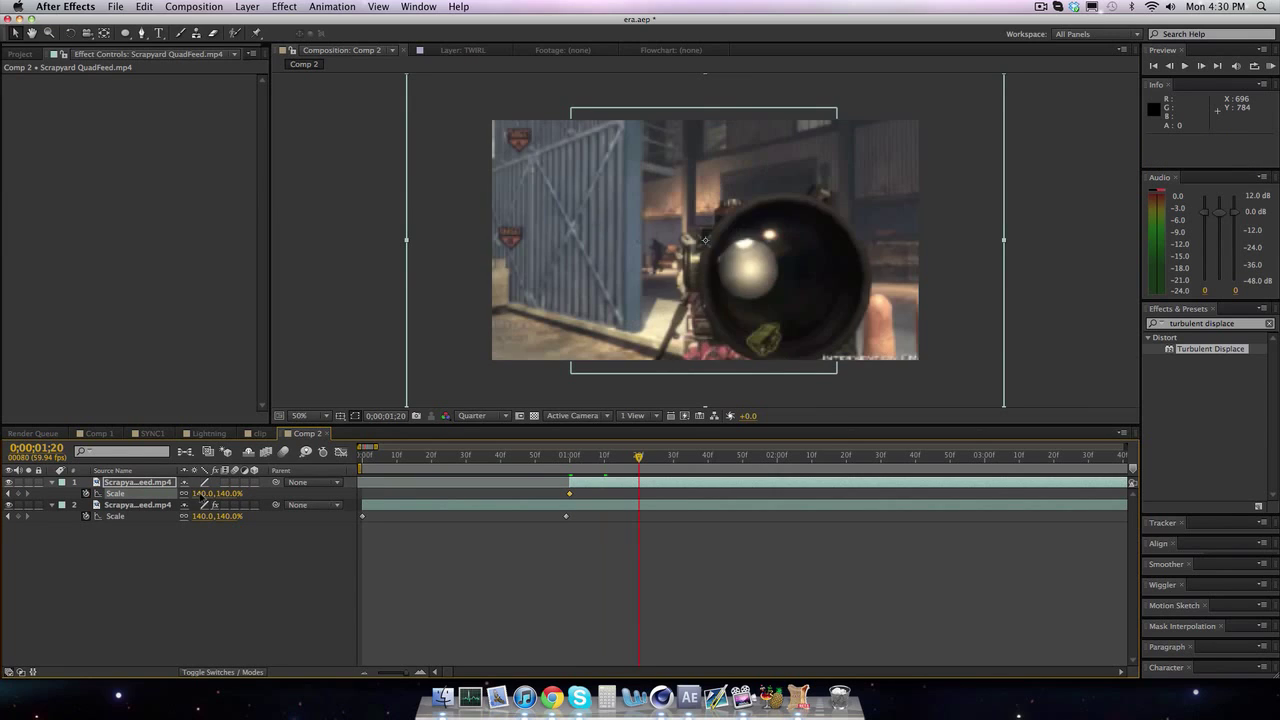
type("100")
key("Return")
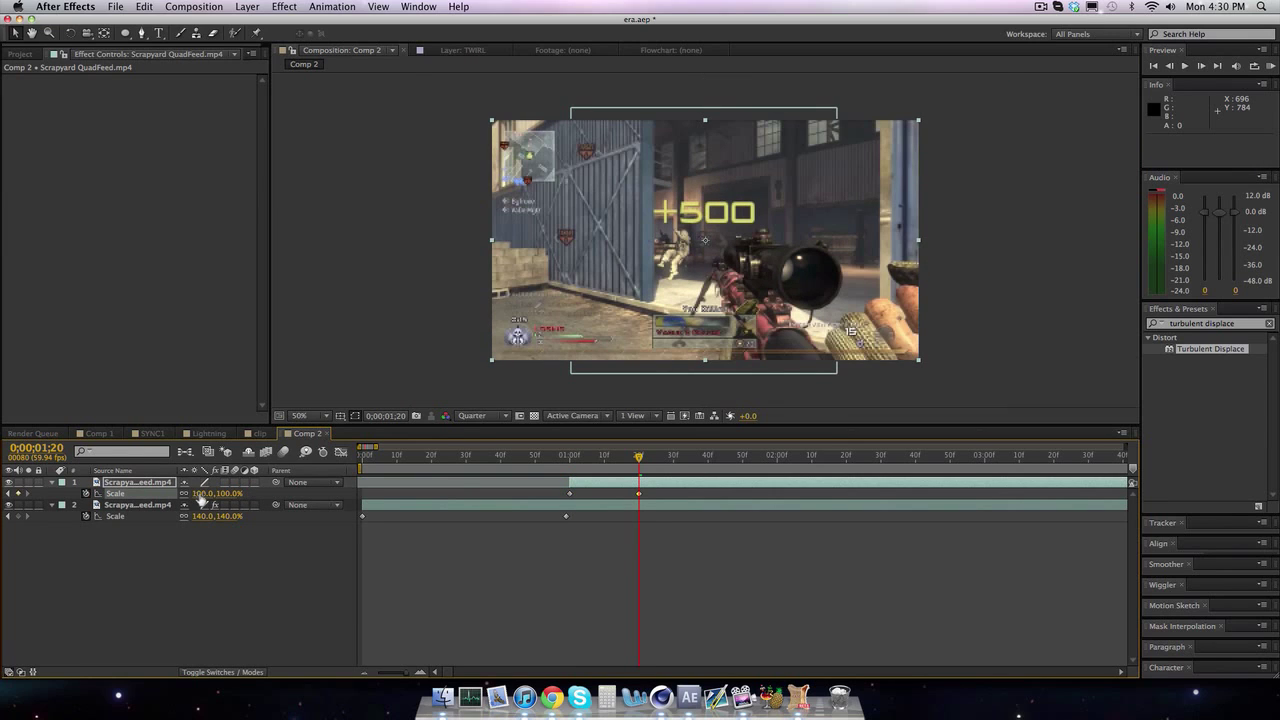
left_click(1270, 66)
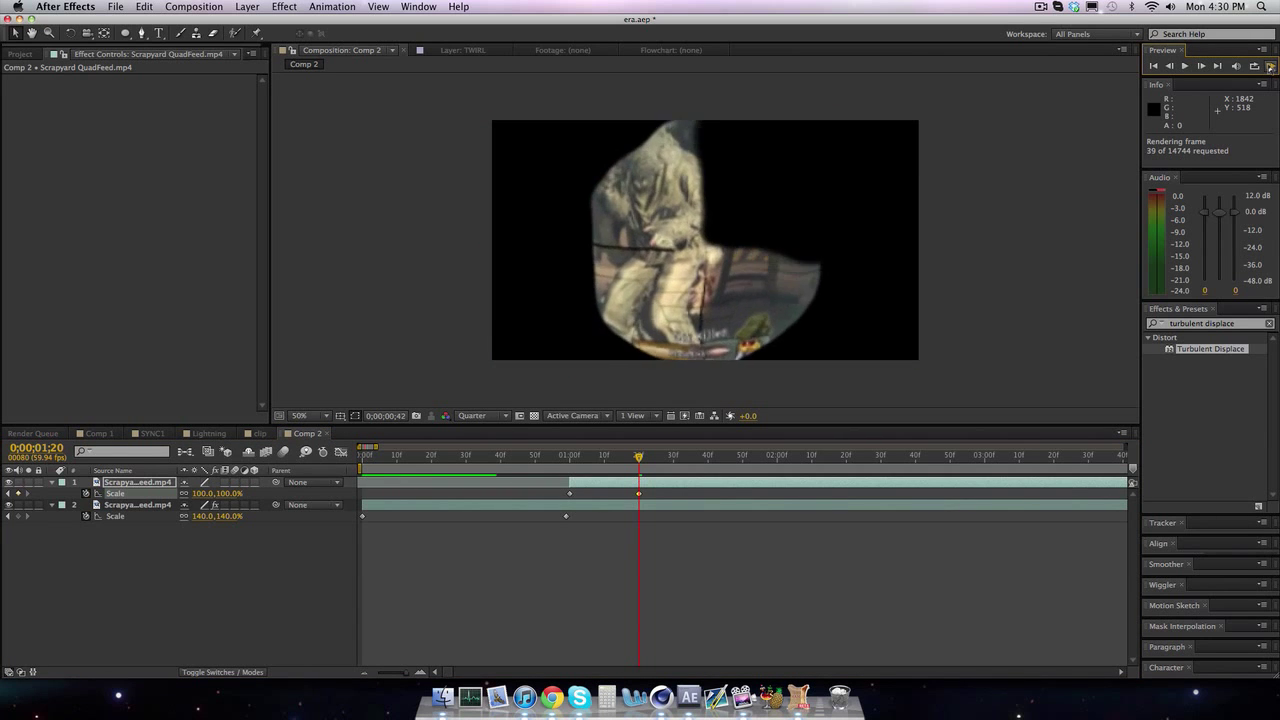
Run a RAM preview of the scale animation and add a new adjustment layer above the clips.
left_click(1270, 66)
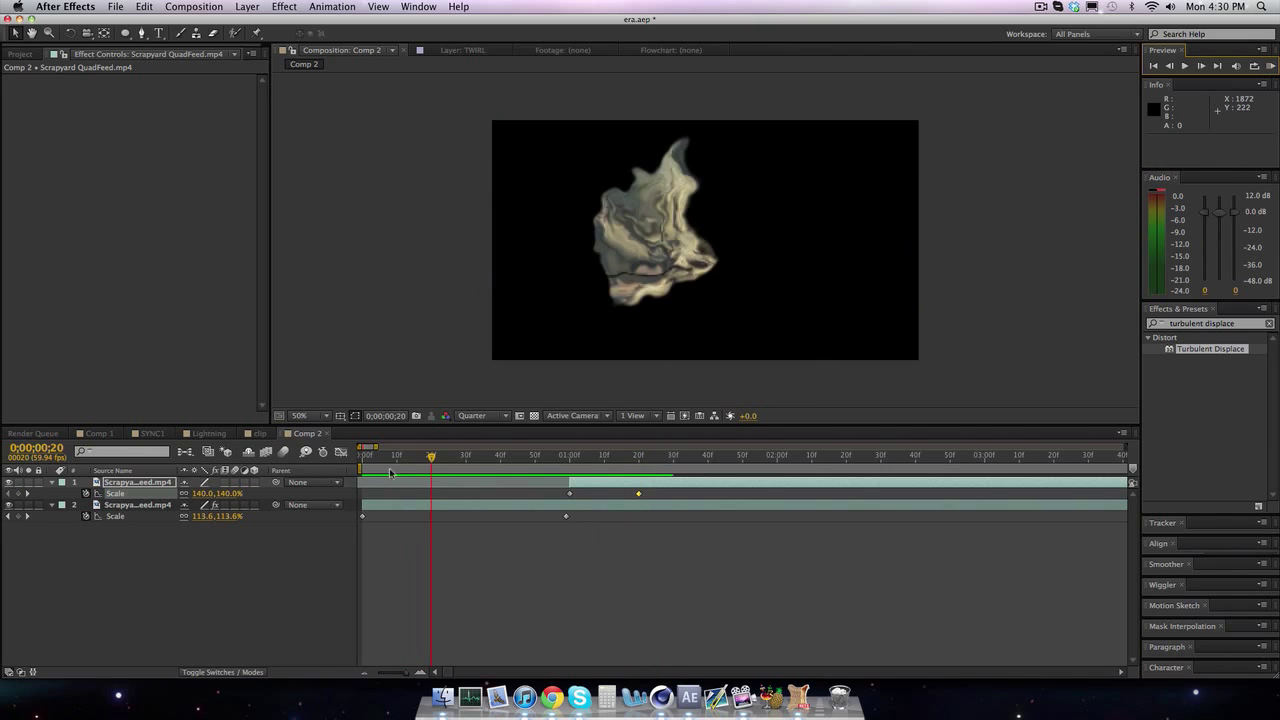
key("space")
left_click(247, 7)
mouse_move(257, 27)
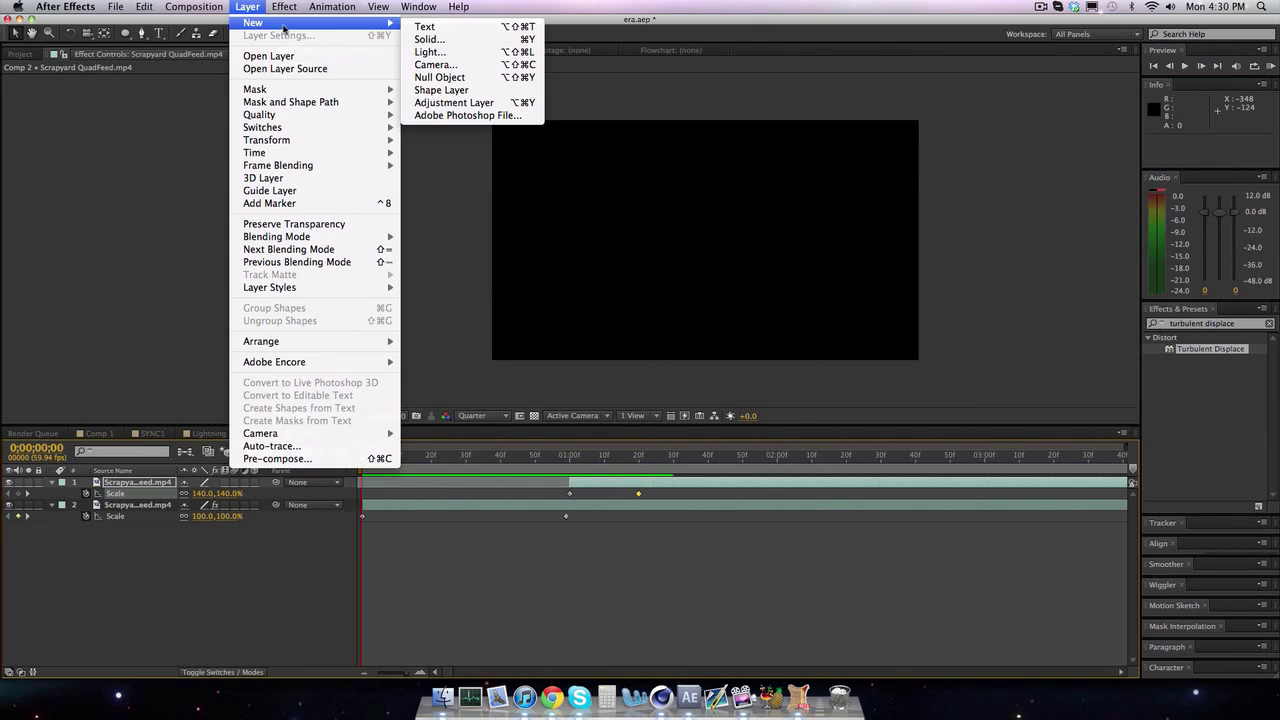
left_click(453, 102)
Find the Levels effect and apply it to the adjustment layer.
left_click(1247, 325)
type("levels")
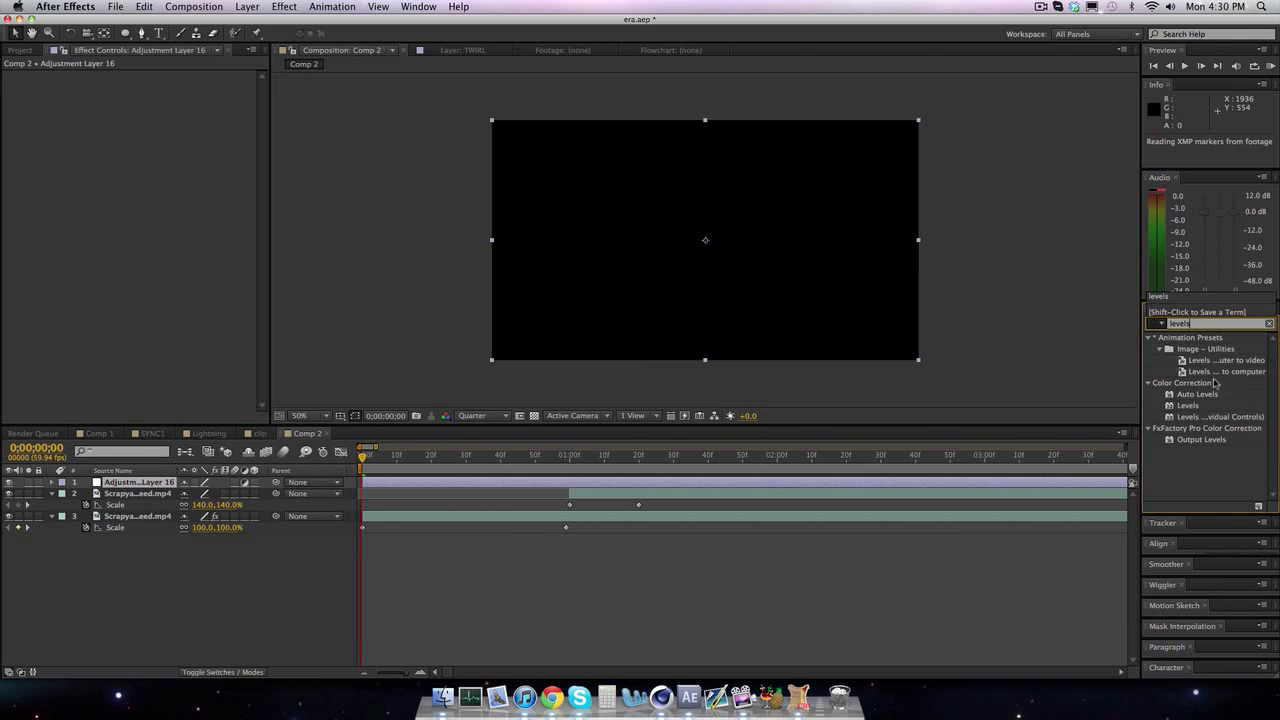
left_click_drag(1188, 410, 548, 490)
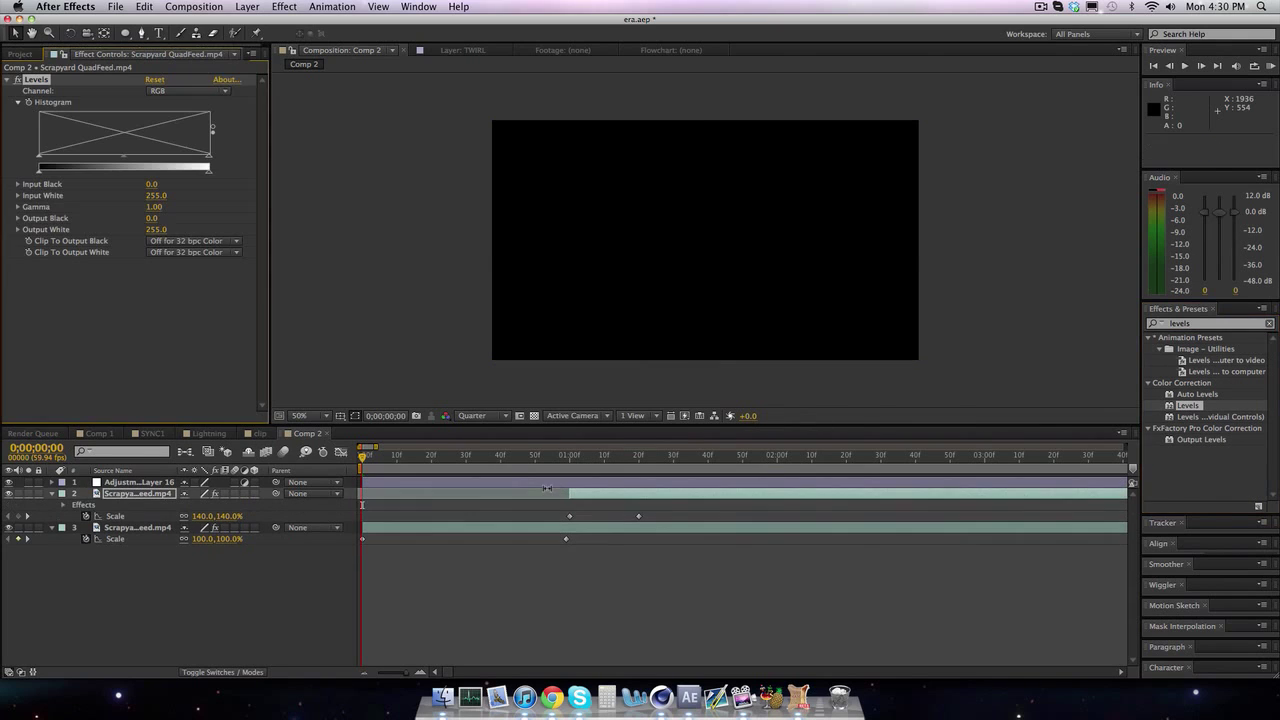
key("super+z")
left_click_drag(1196, 406, 957, 481)
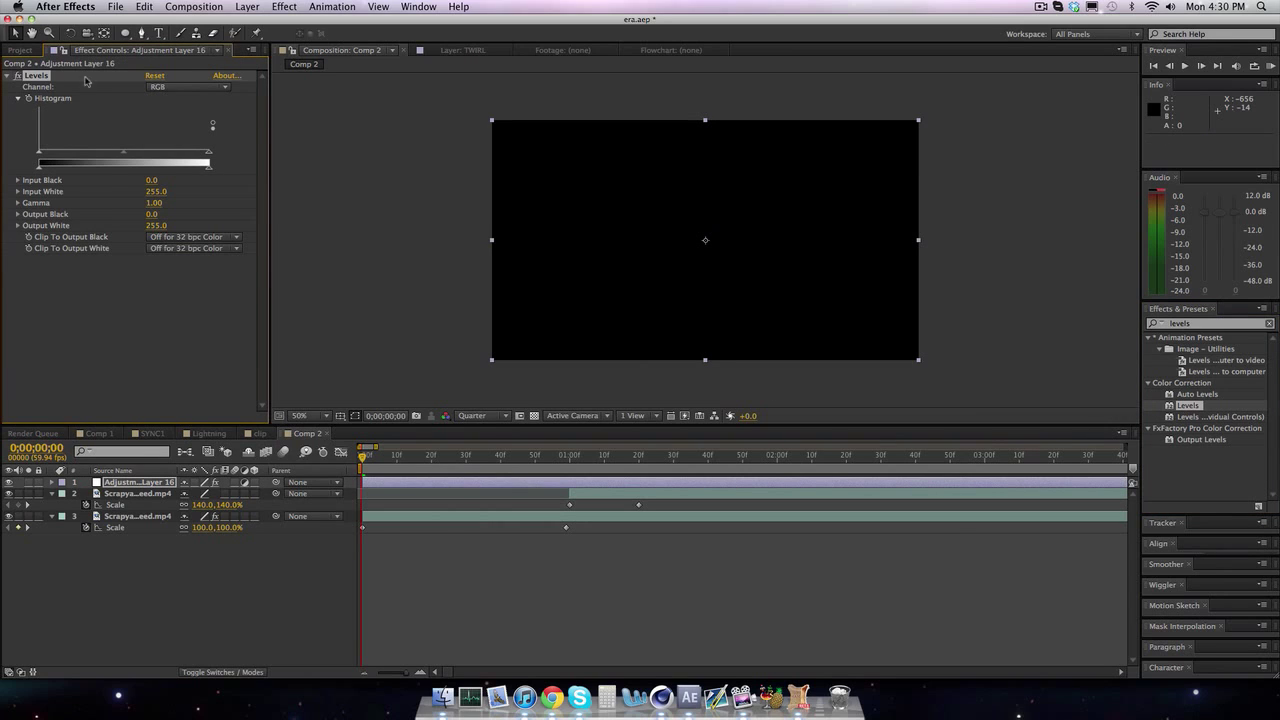
At 0;00;01;00, keyframe the Levels Histogram with RGB Input White at 113 and Red Input White at 148.
left_click(570, 456)
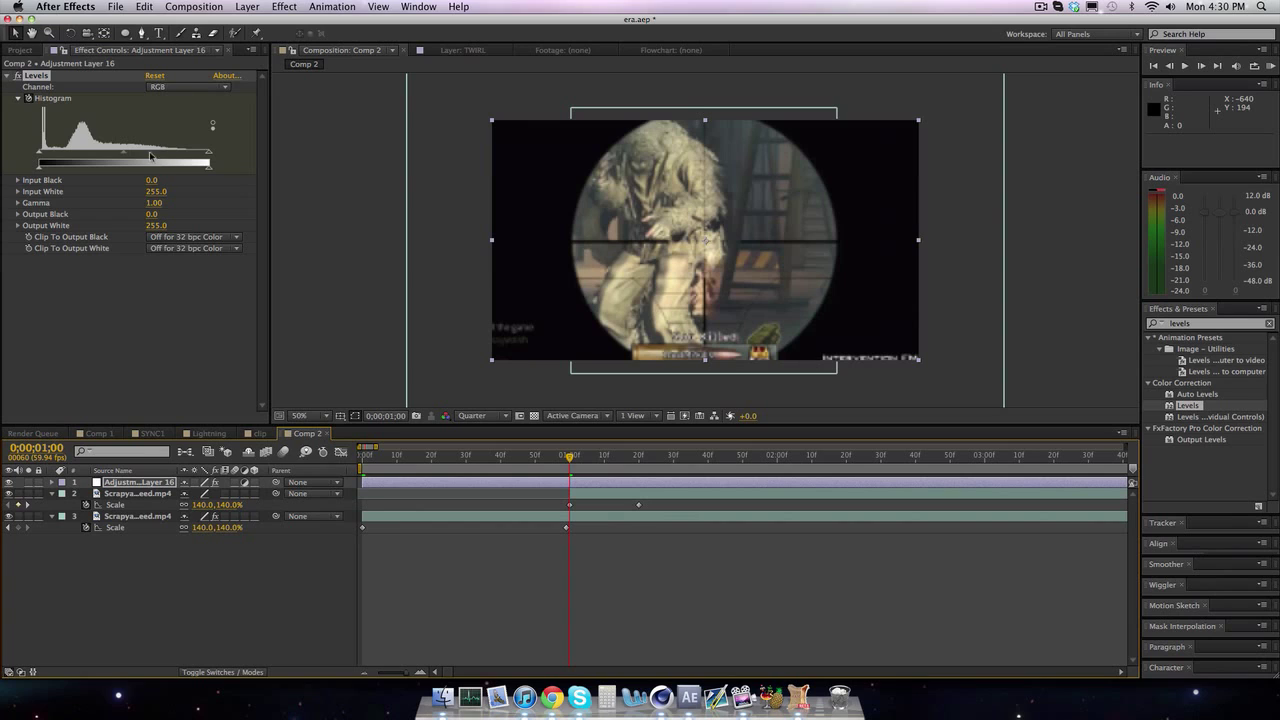
left_click_drag(209, 161, 115, 155)
left_click(165, 88)
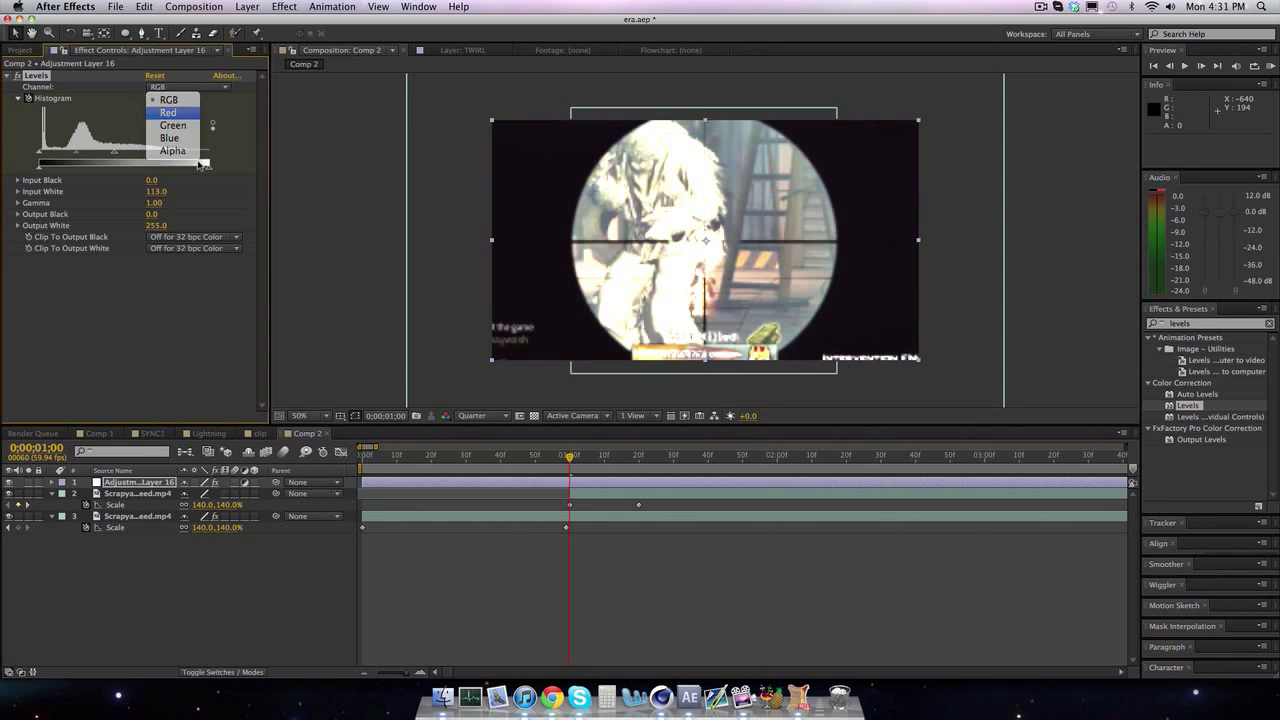
left_click(168, 112)
left_click_drag(209, 161, 152, 153)
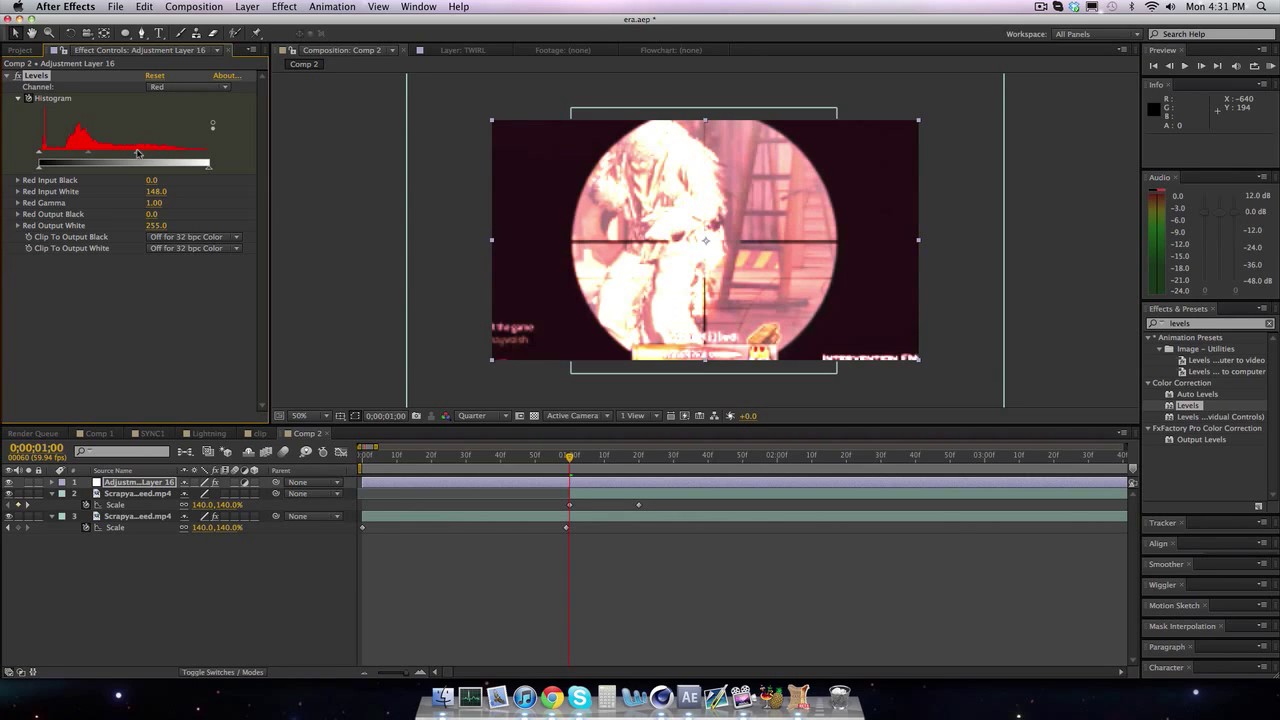
Reset the adjustment layer's Levels at 0;00;01;20 and run a RAM preview of the flash.
key("space")
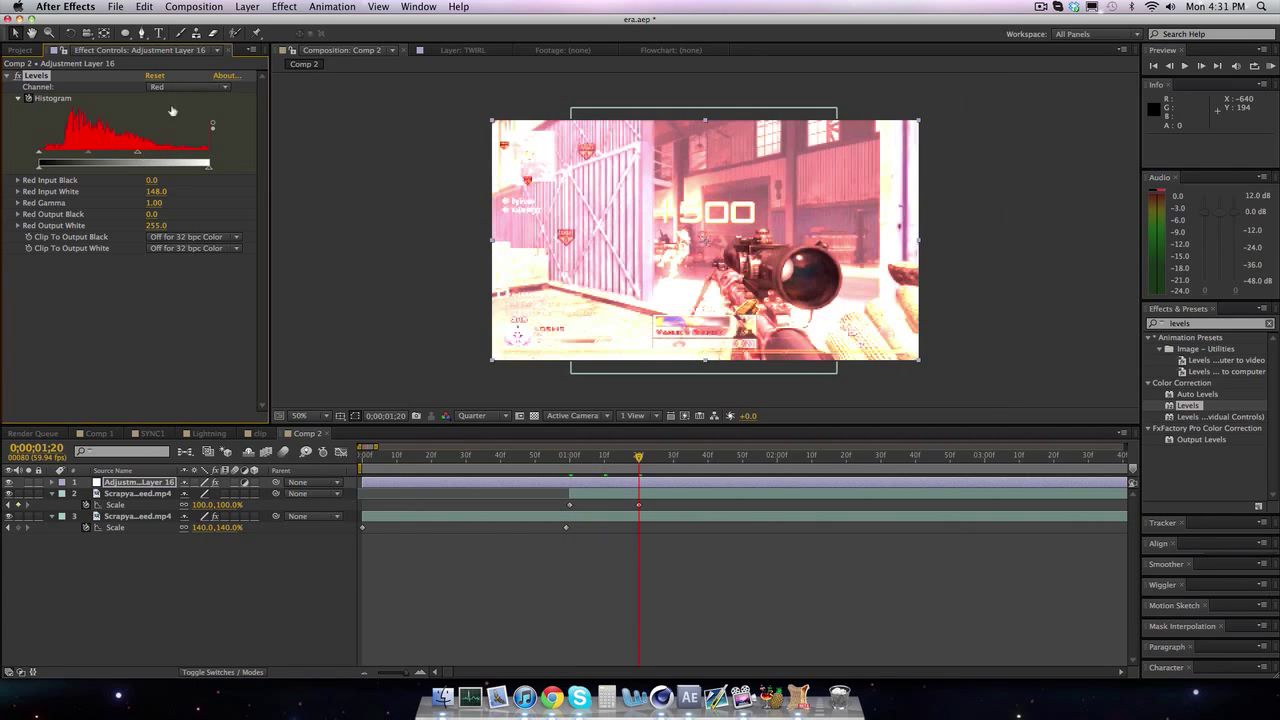
left_click(154, 76)
left_click(1271, 65)
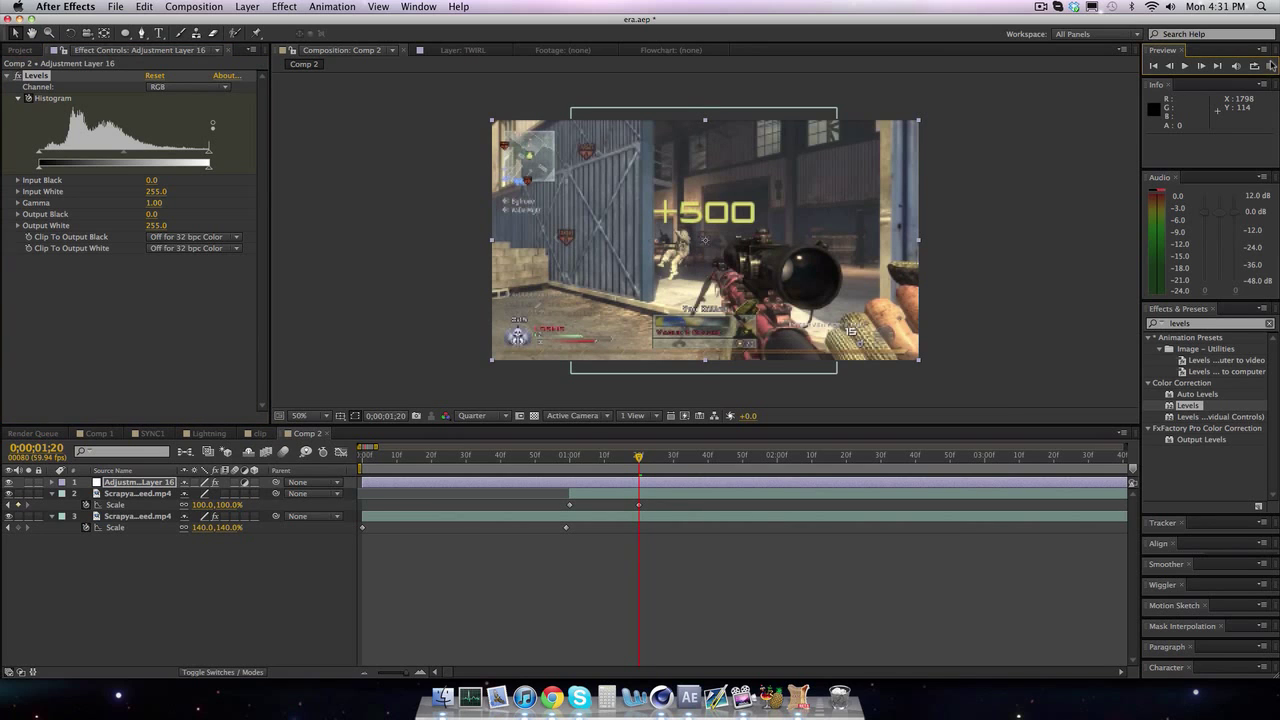
left_click(1271, 65)
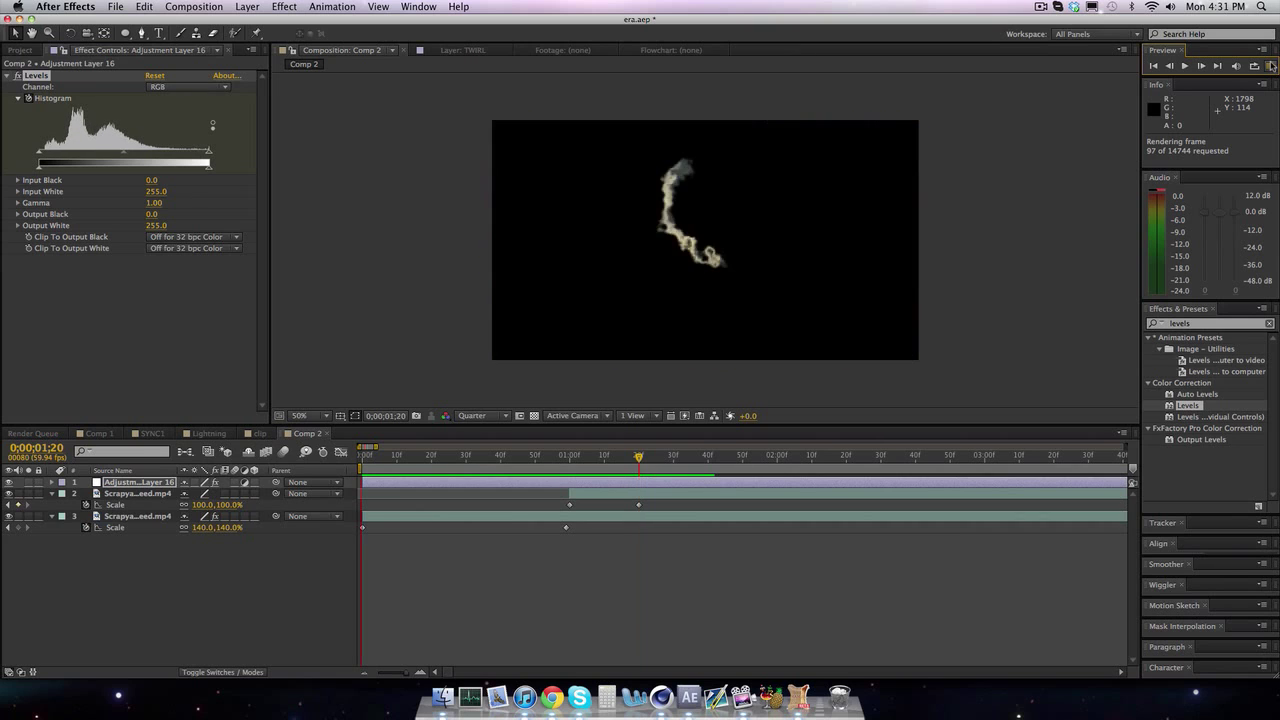
Check the flash around 0;00;00;57 and open Comp 1 for comparison.
left_click(575, 472)
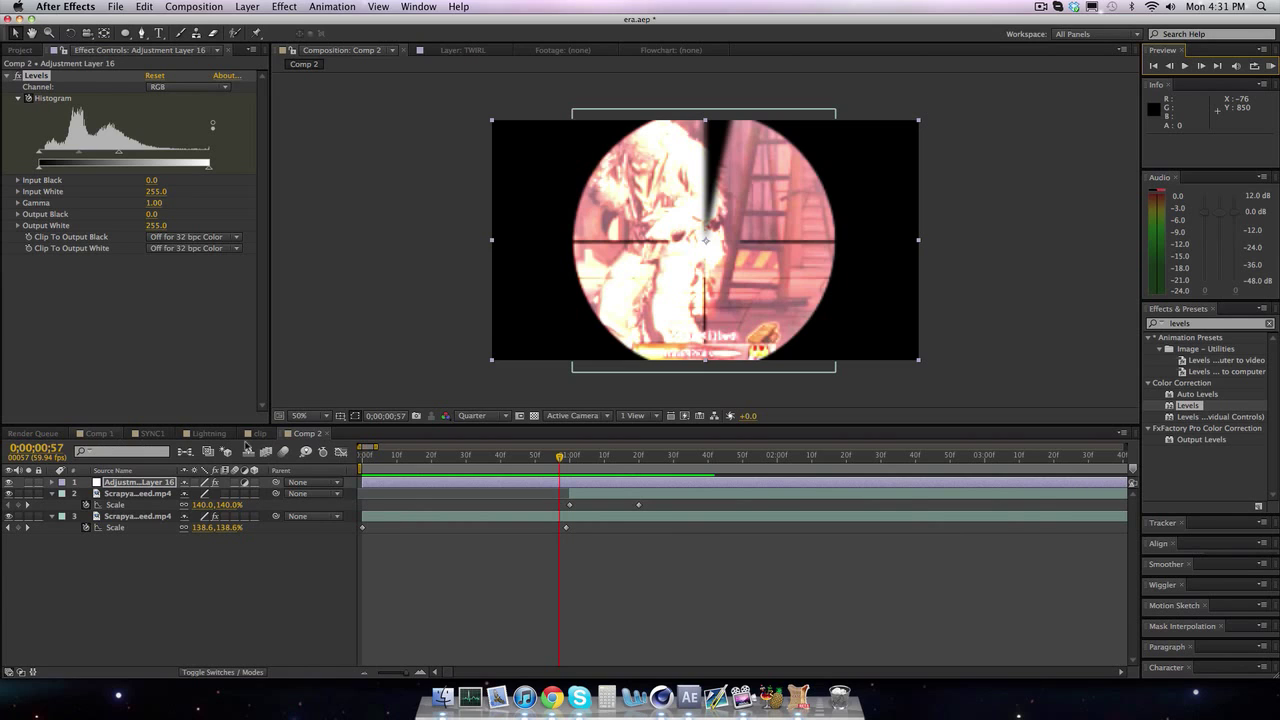
left_click(98, 433)
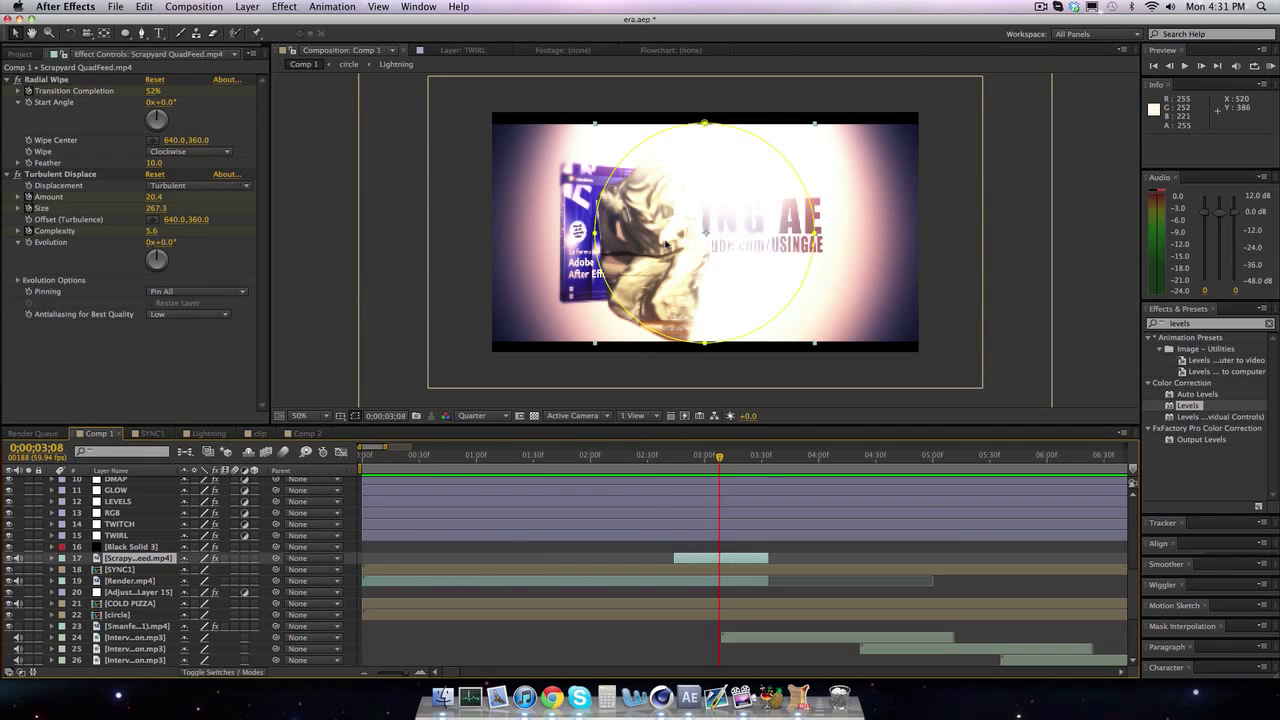